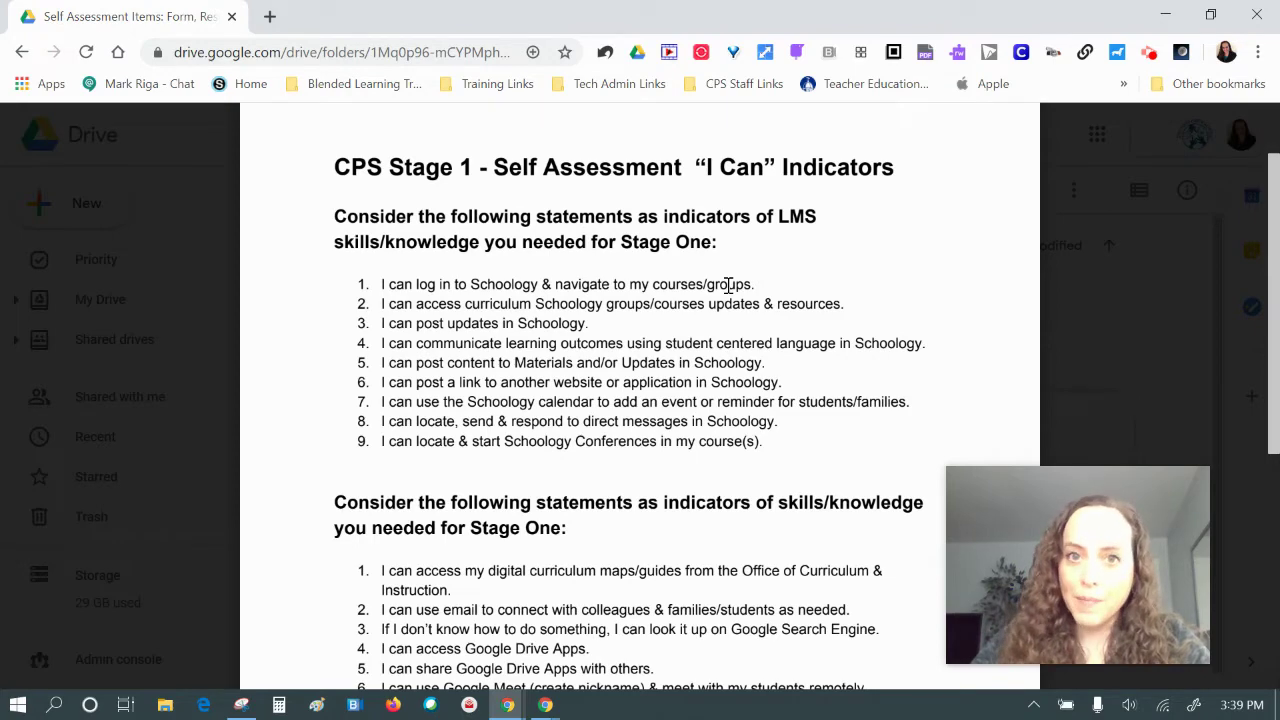
- Check in a new browser tab which account the browser profile is signed in to
click(268, 17)
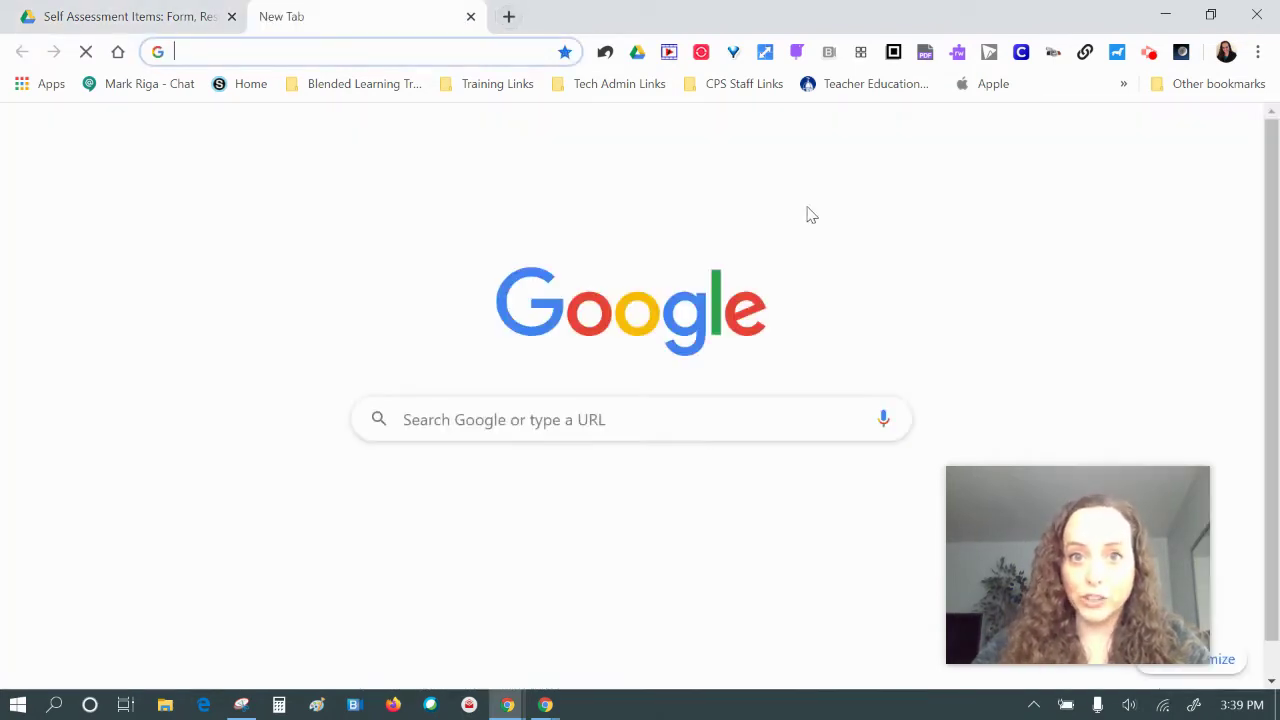
click(1226, 53)
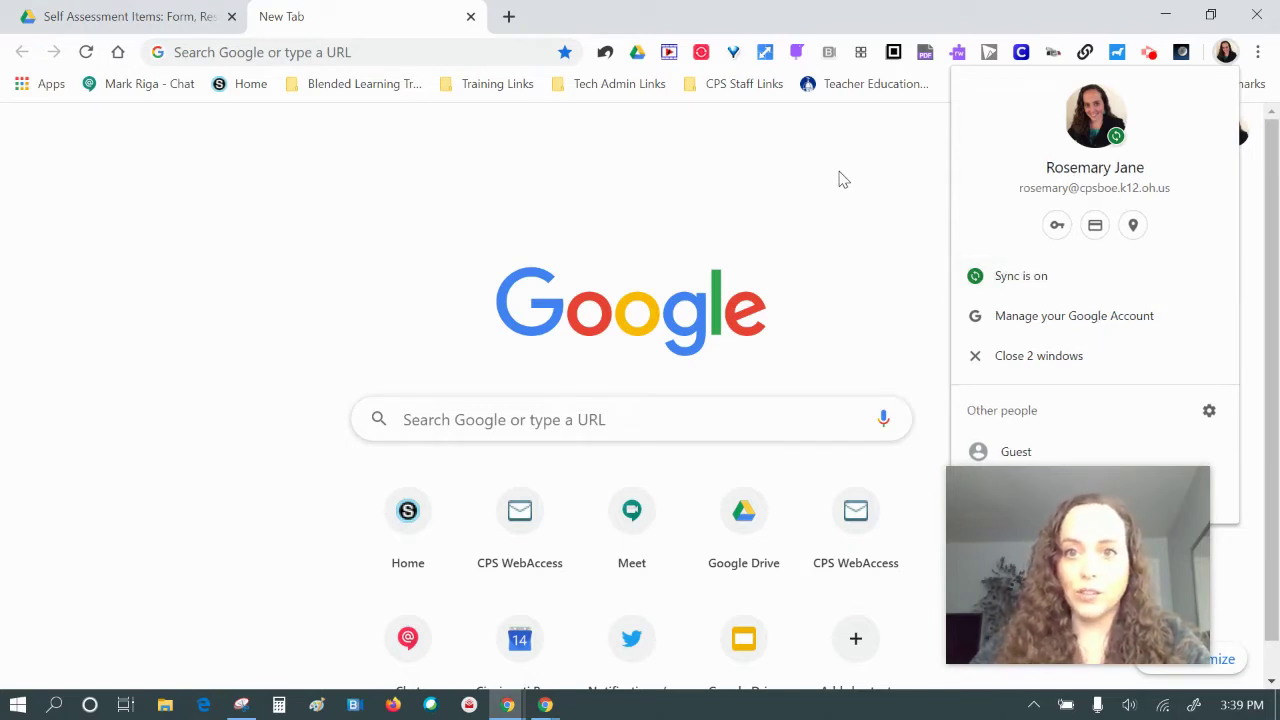
click(1030, 86)
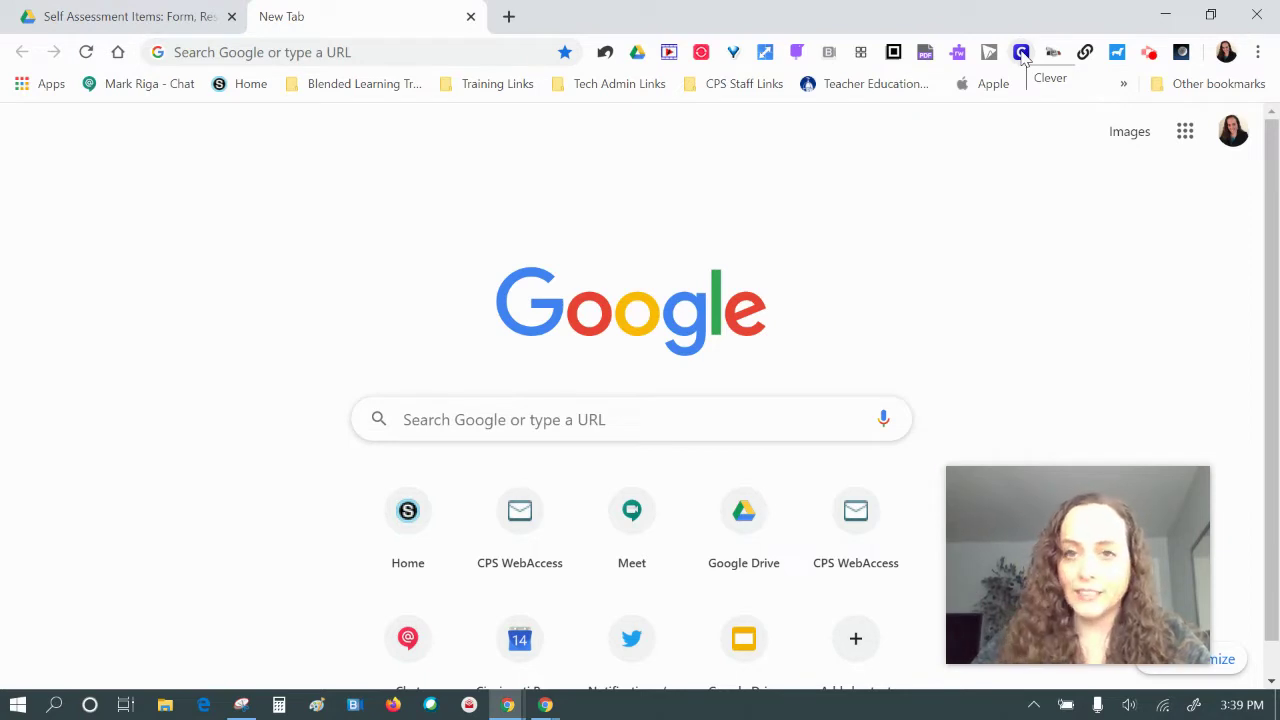
- Open the Clever portal and launch Schoology from the Favorites
click(1021, 53)
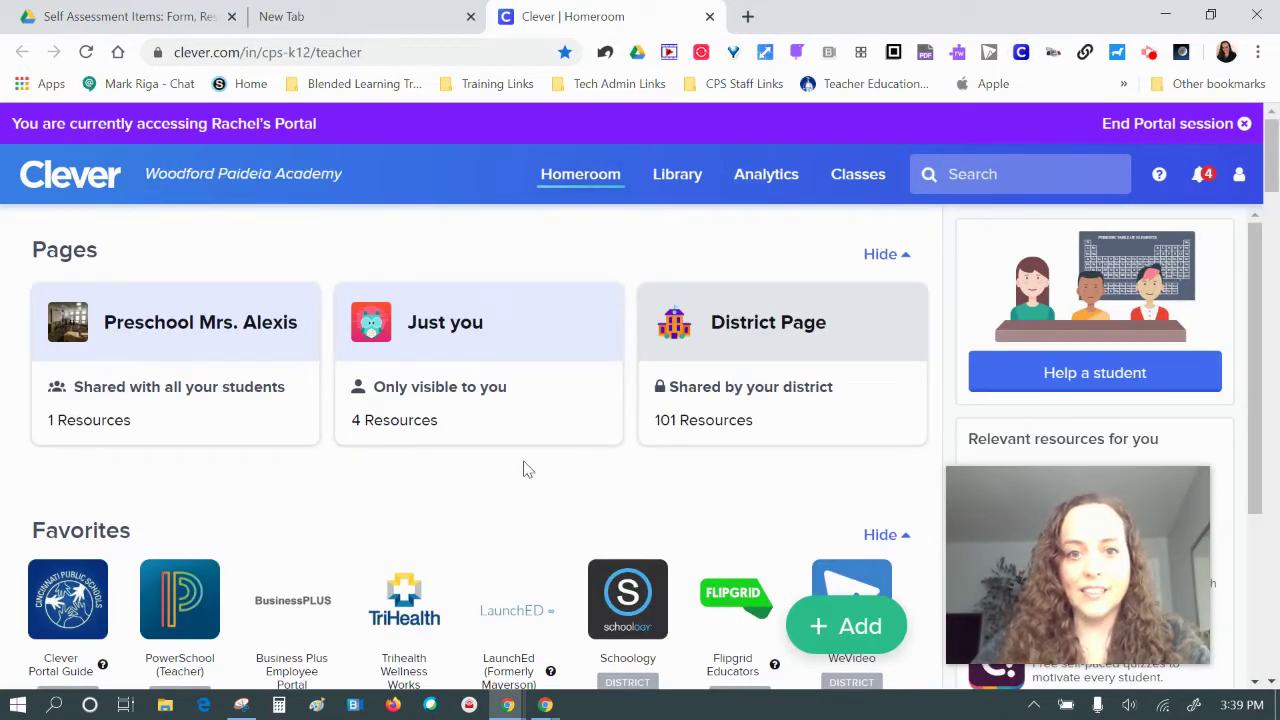
scroll(478, 491, down, 1)
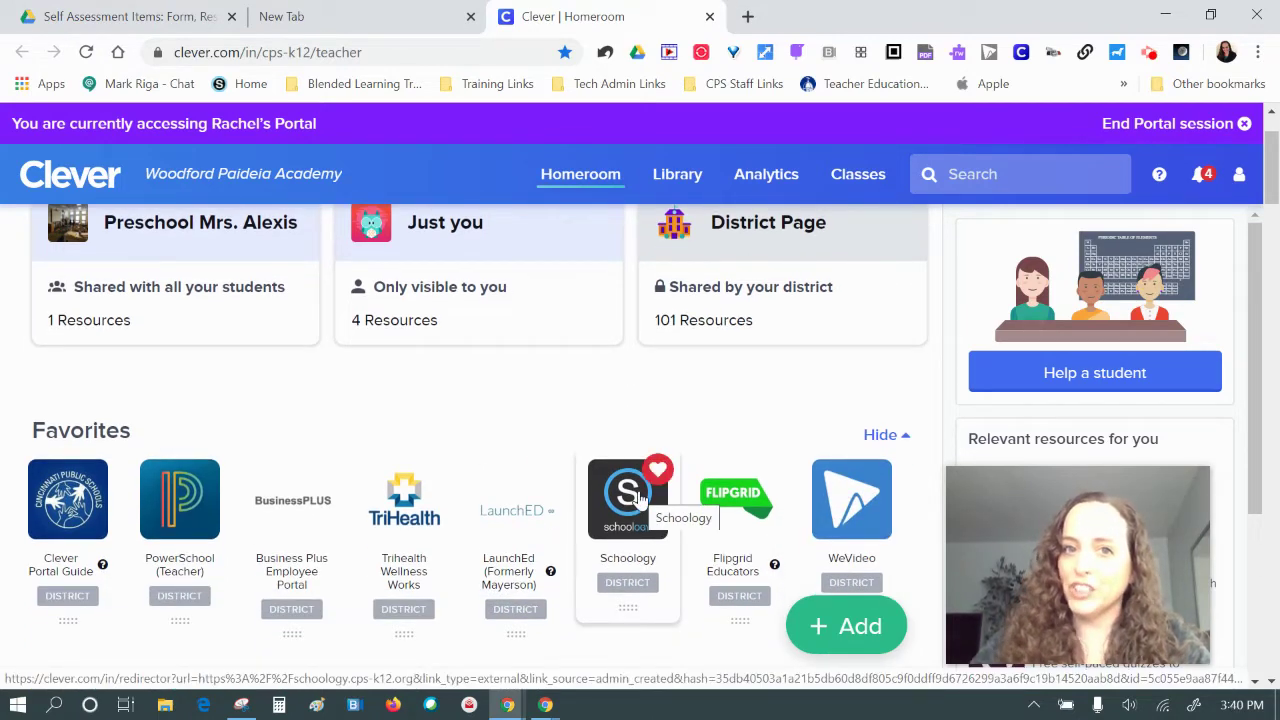
click(640, 500)
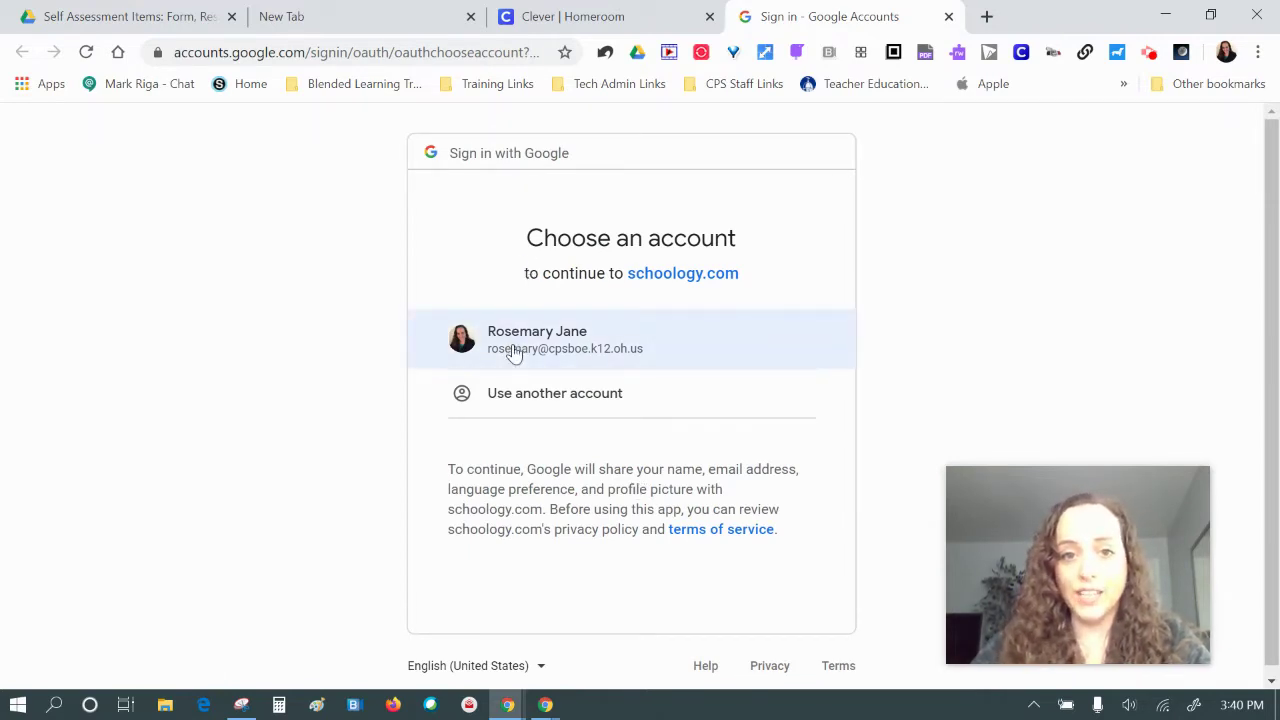
- Load schoology.cps-k12.org directly in a separate browser tab and close that tab again
click(987, 18)
text(schoology)
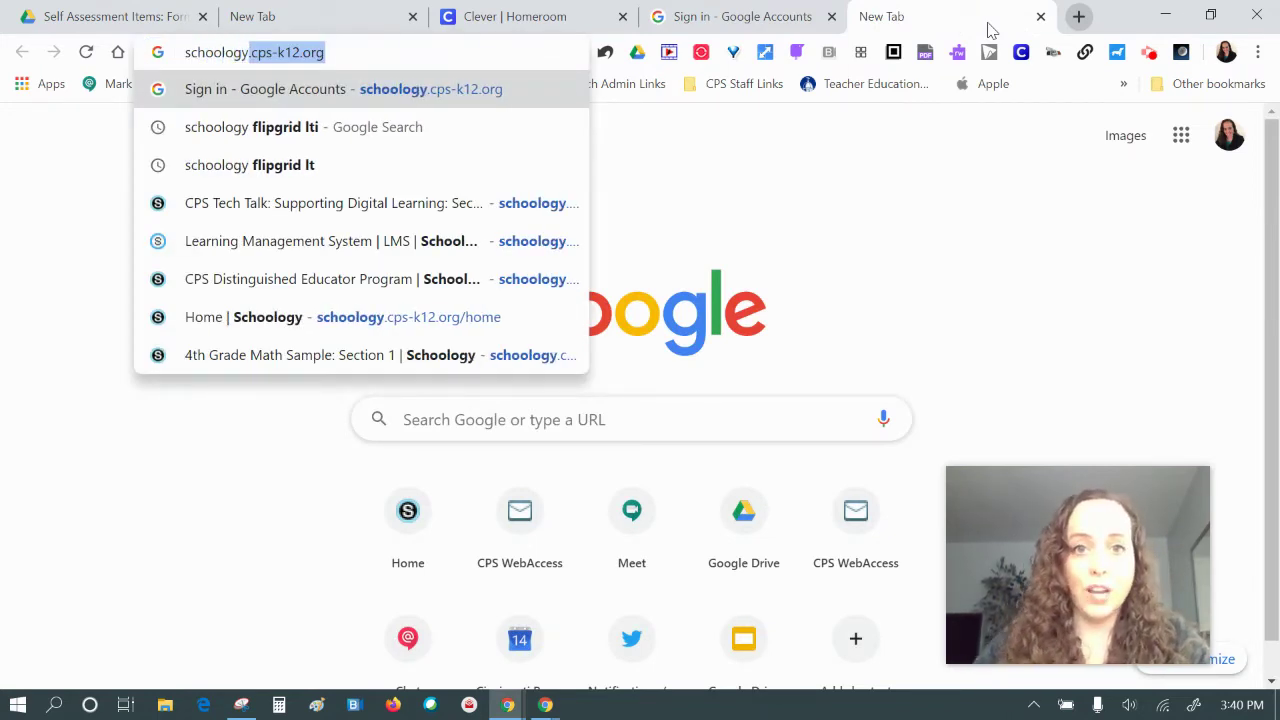
key(Right)
key(Return)
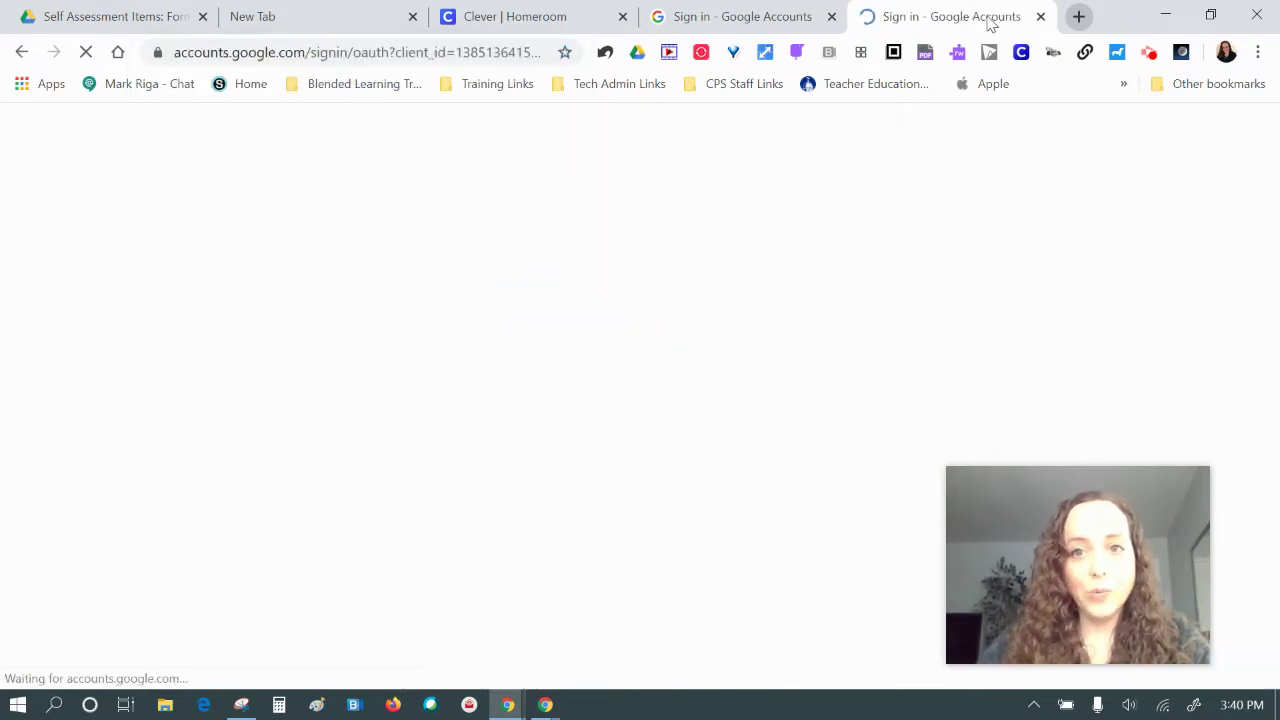
click(1041, 16)
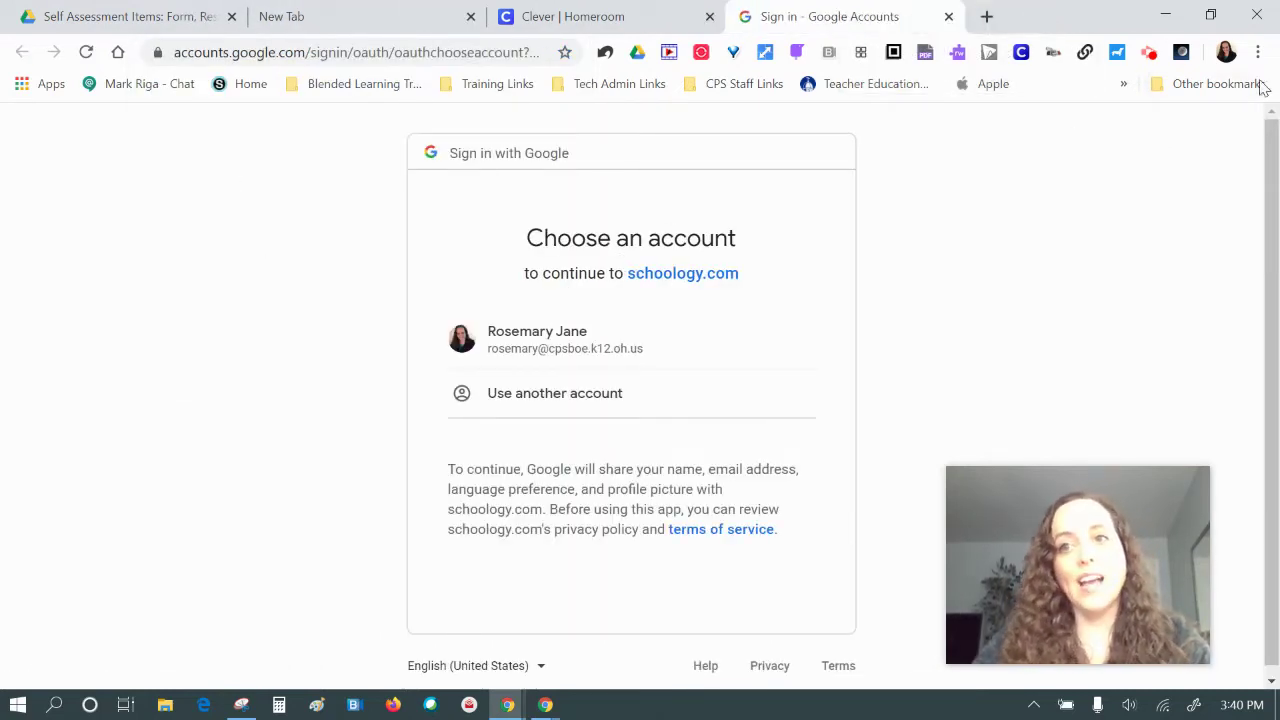
- Check the browser profile and sign in to Schoology with the listed school Google account
click(1226, 52)
click(1226, 52)
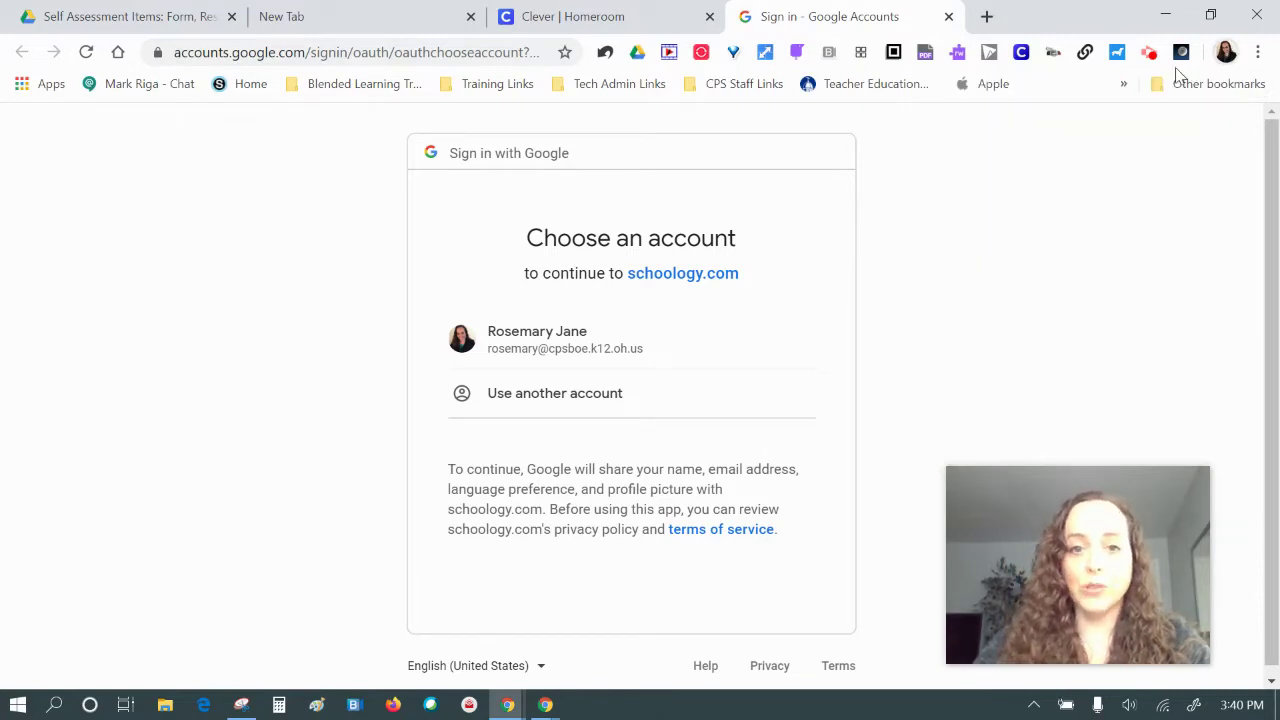
click(580, 346)
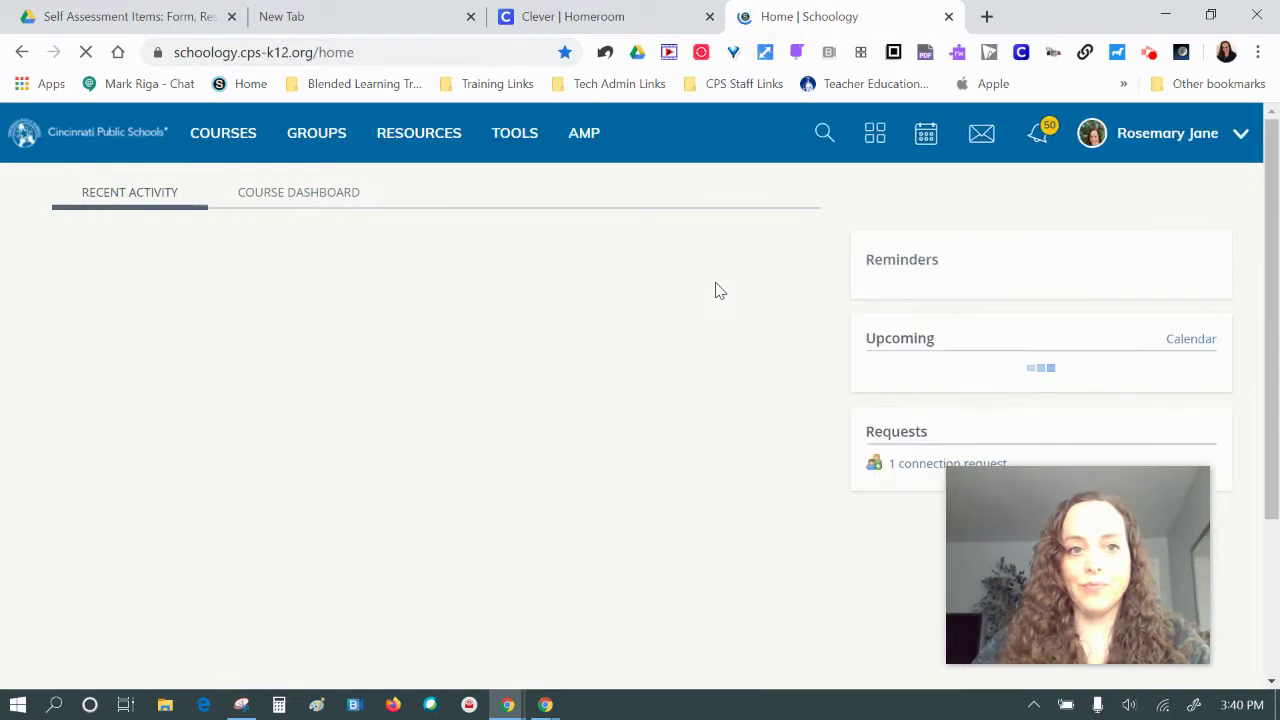
- Revisit the "I Can" Indicators PDF, close the blank browser tab, and return to the Schoology home page
click(106, 12)
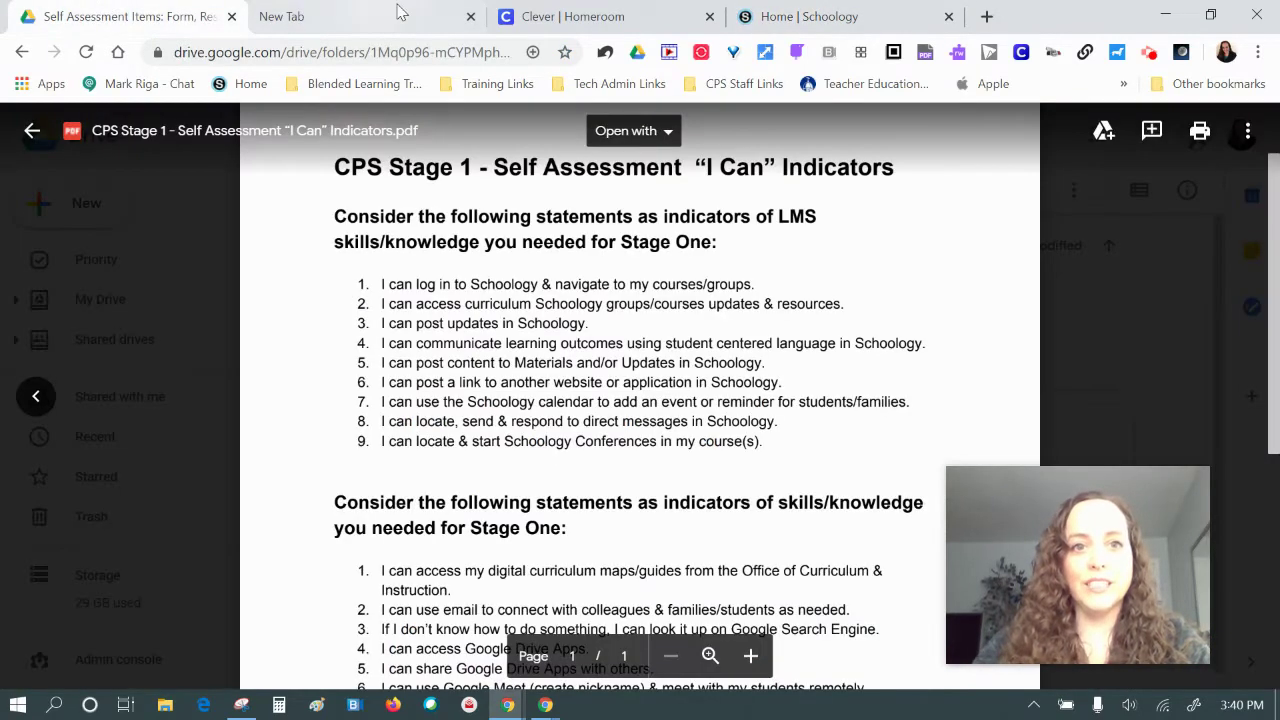
click(470, 17)
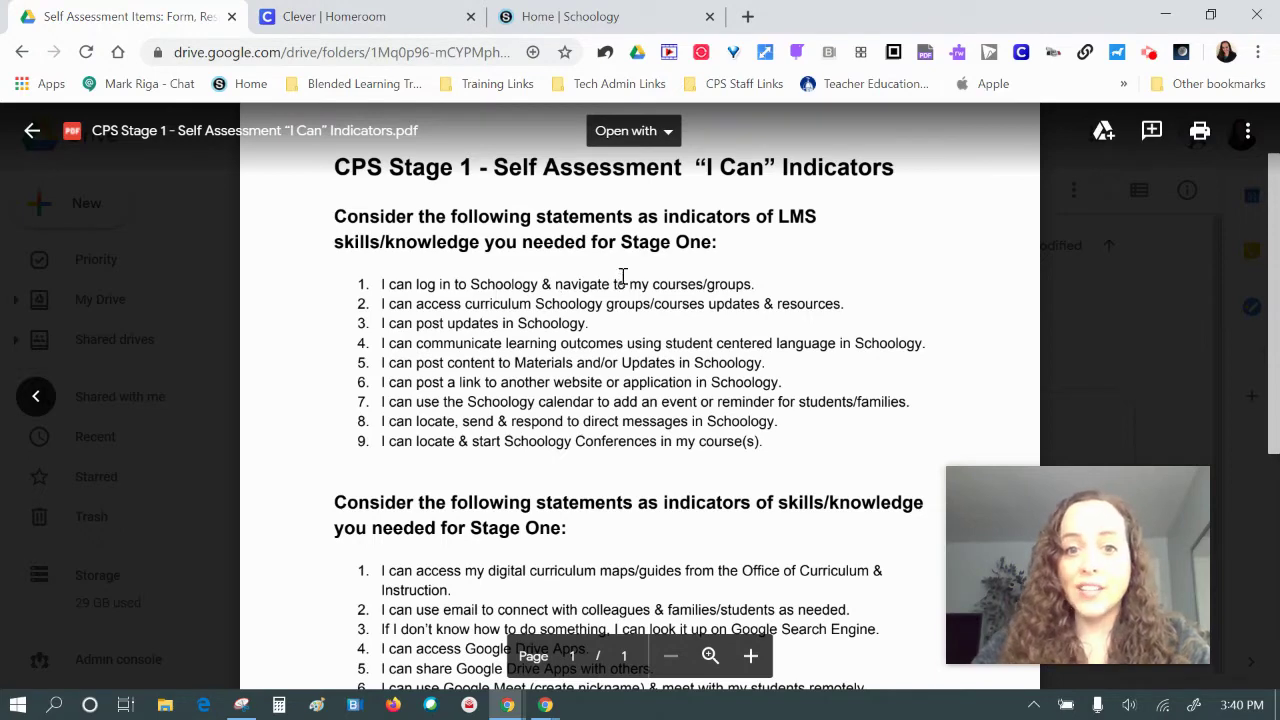
click(600, 18)
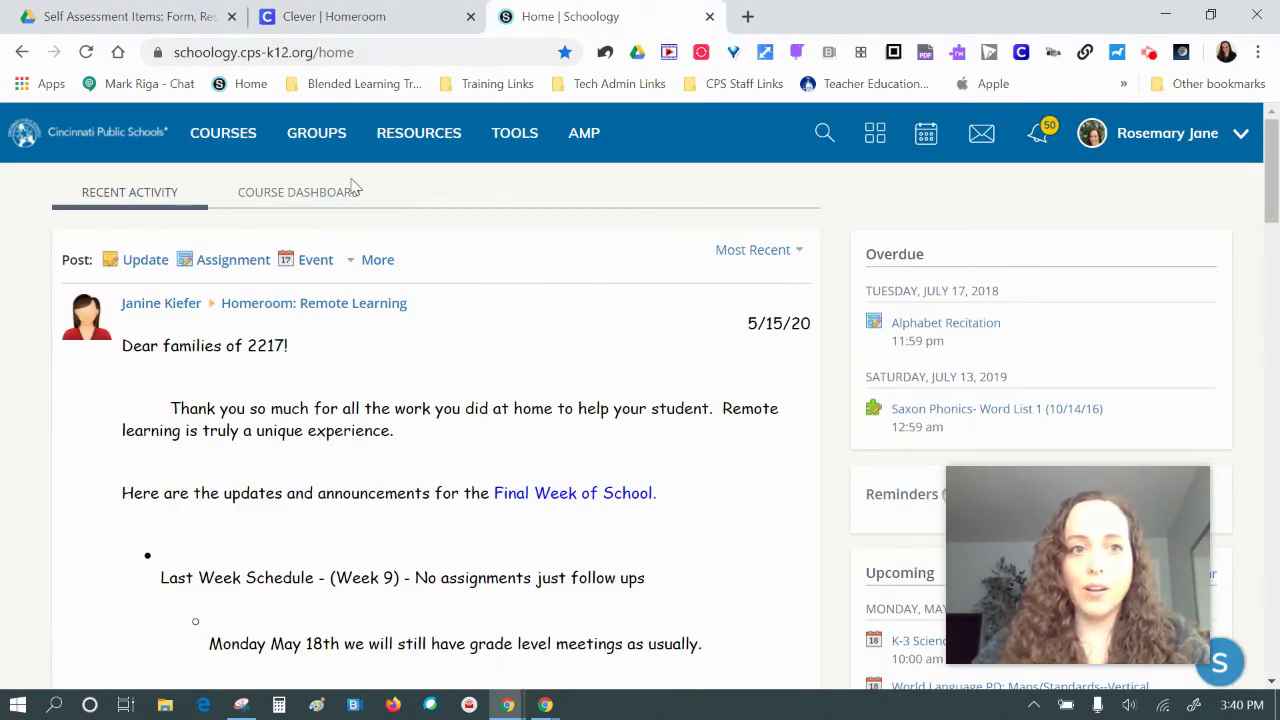
- View the lists of Schoology courses and groups, and dismiss the Move It exercise break
click(222, 140)
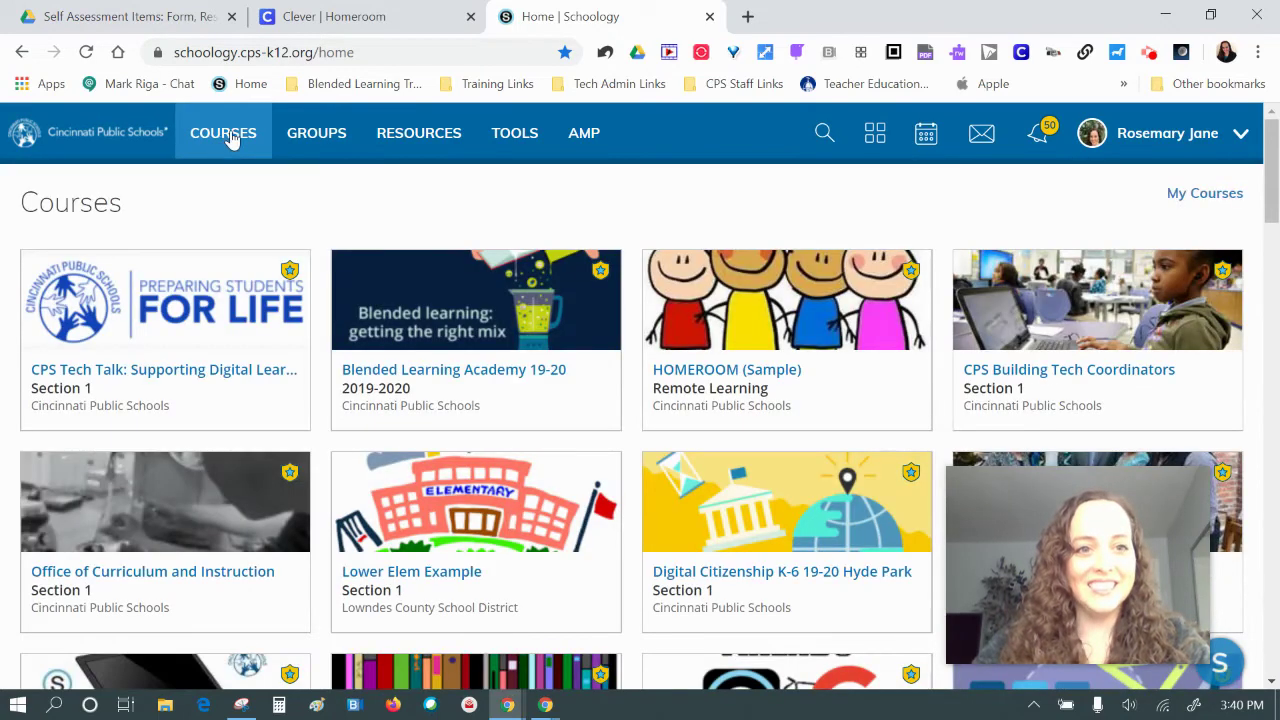
click(314, 140)
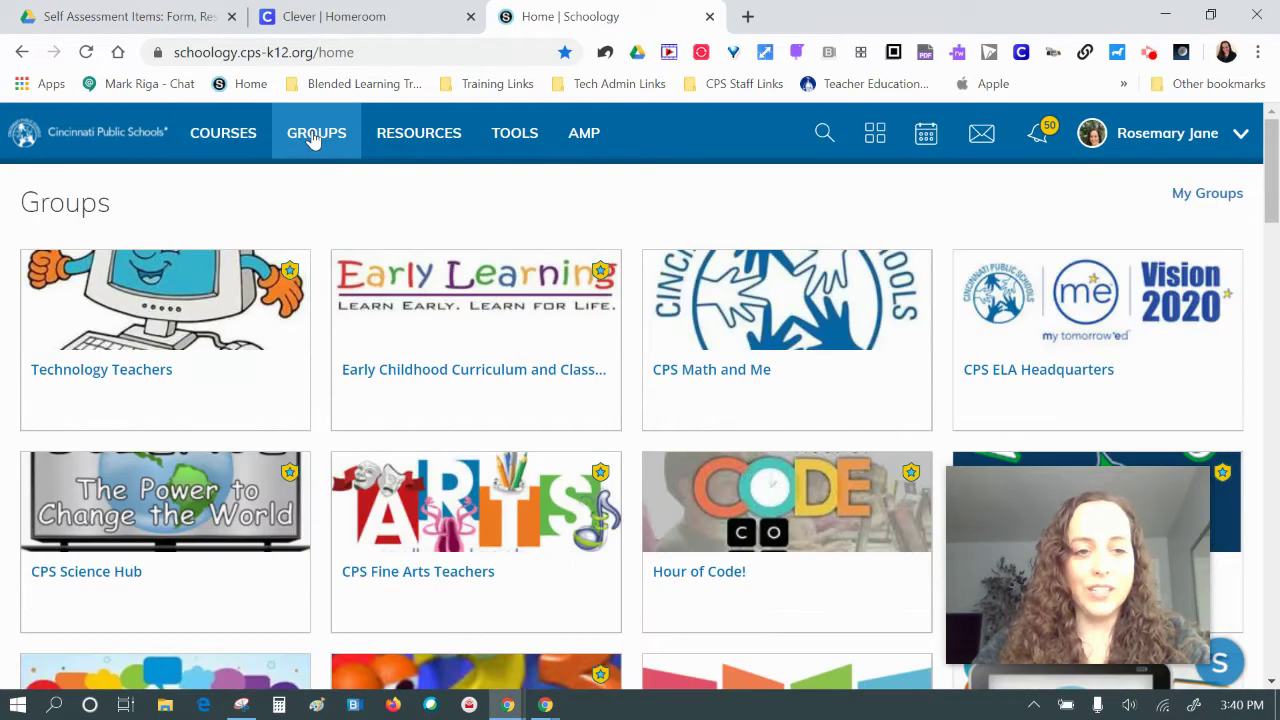
click(220, 136)
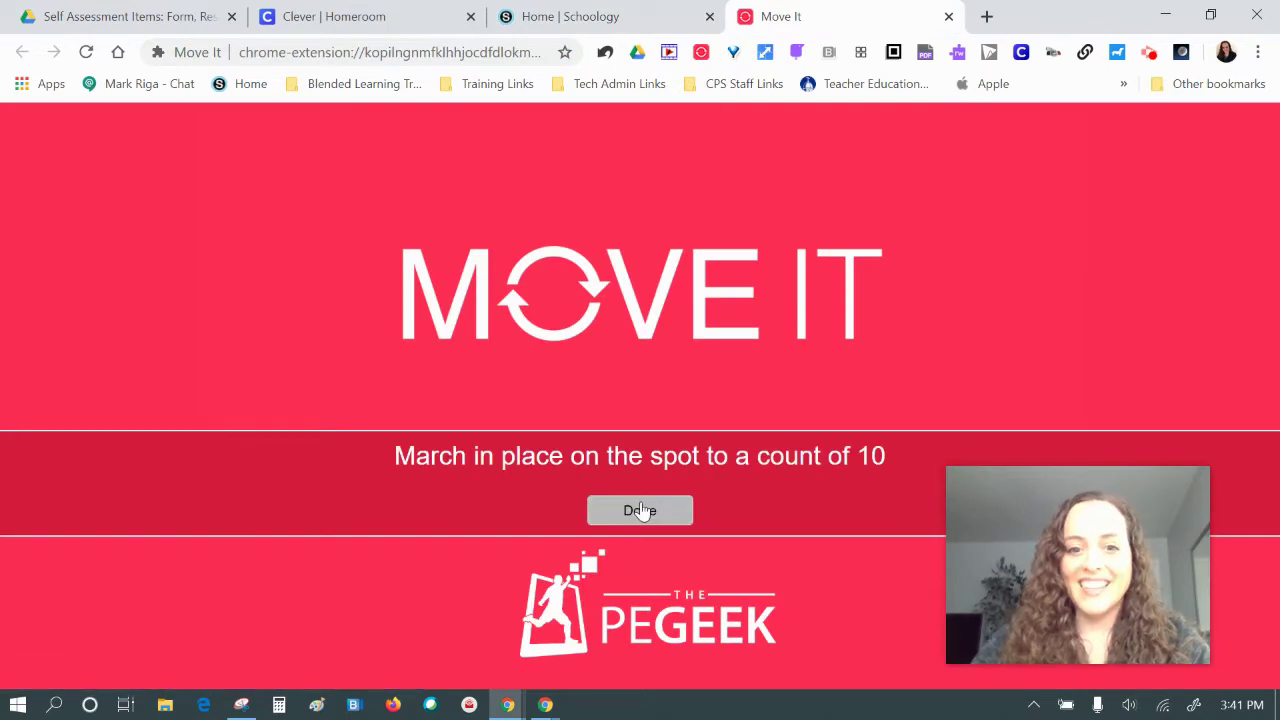
click(640, 511)
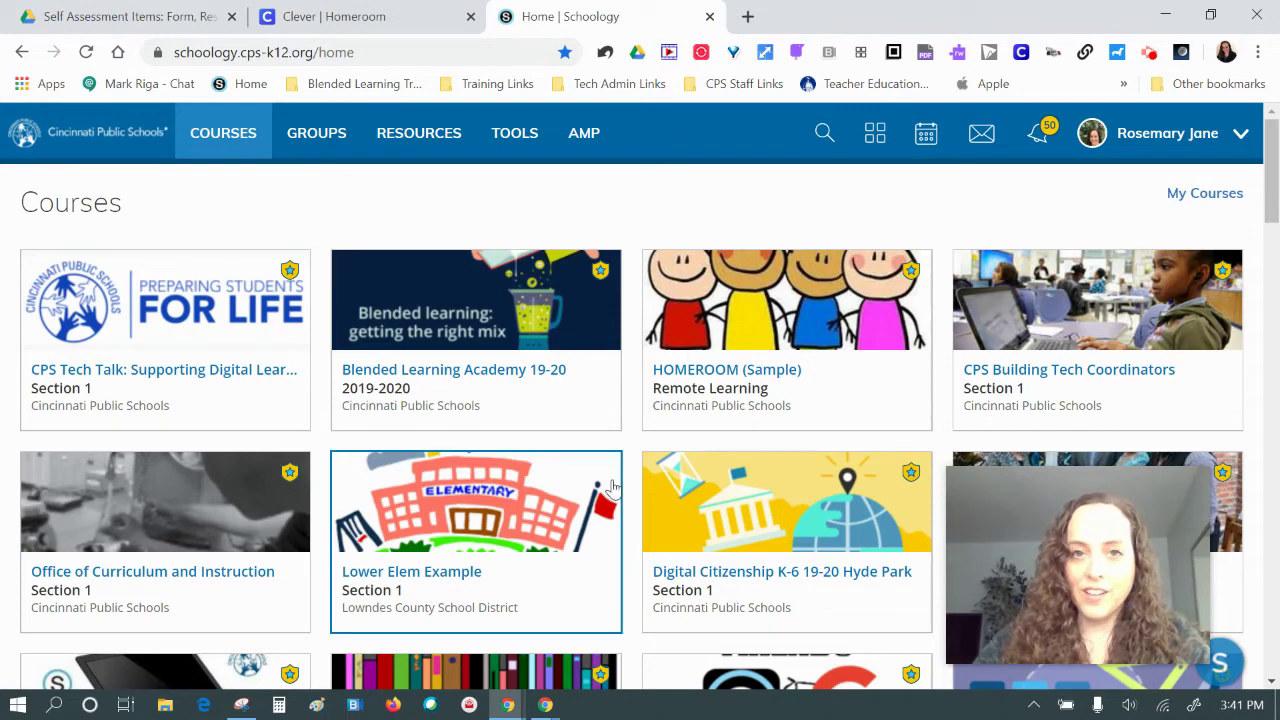
- Look through the full list of joined Schoology groups
click(350, 140)
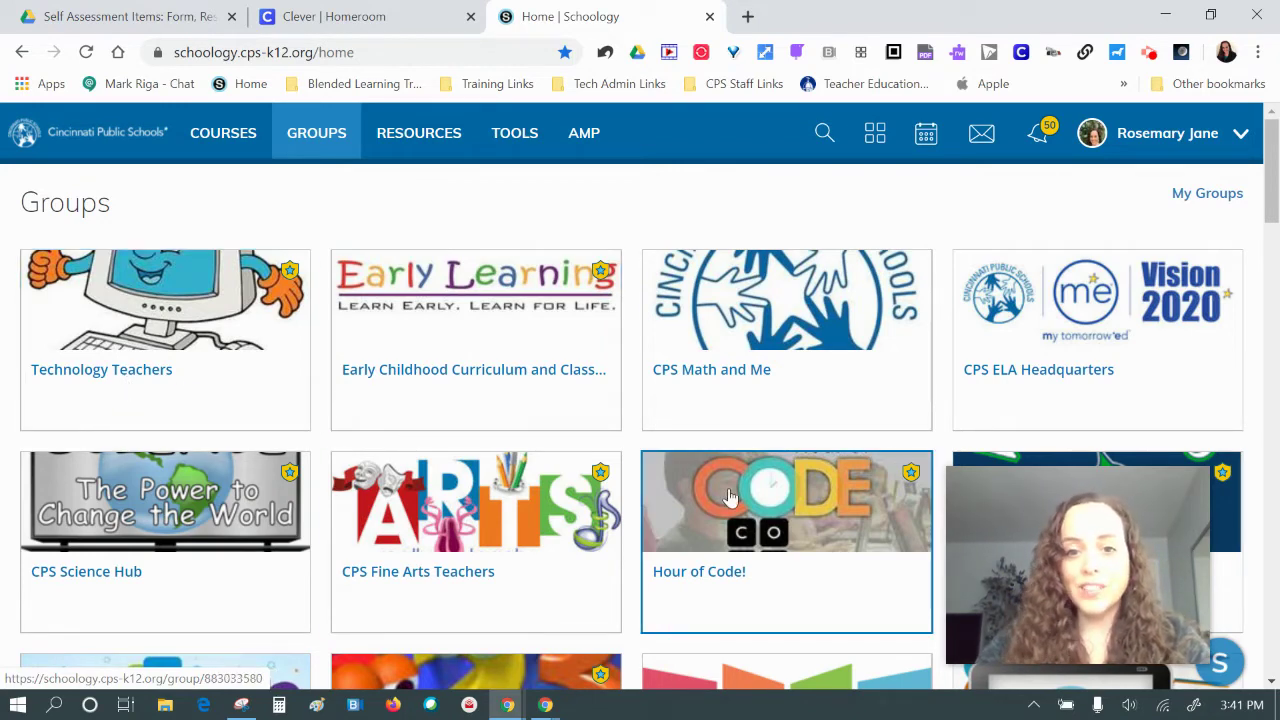
scroll(817, 478, down, 1)
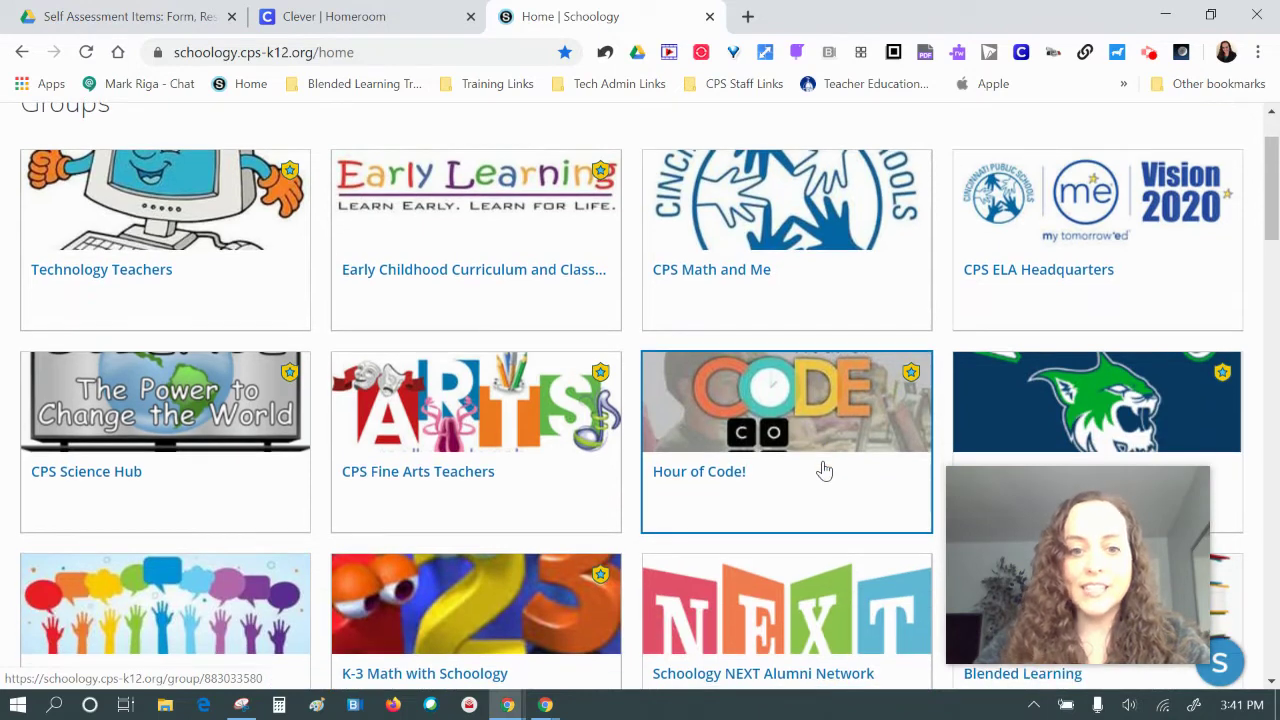
scroll(824, 470, down, 1)
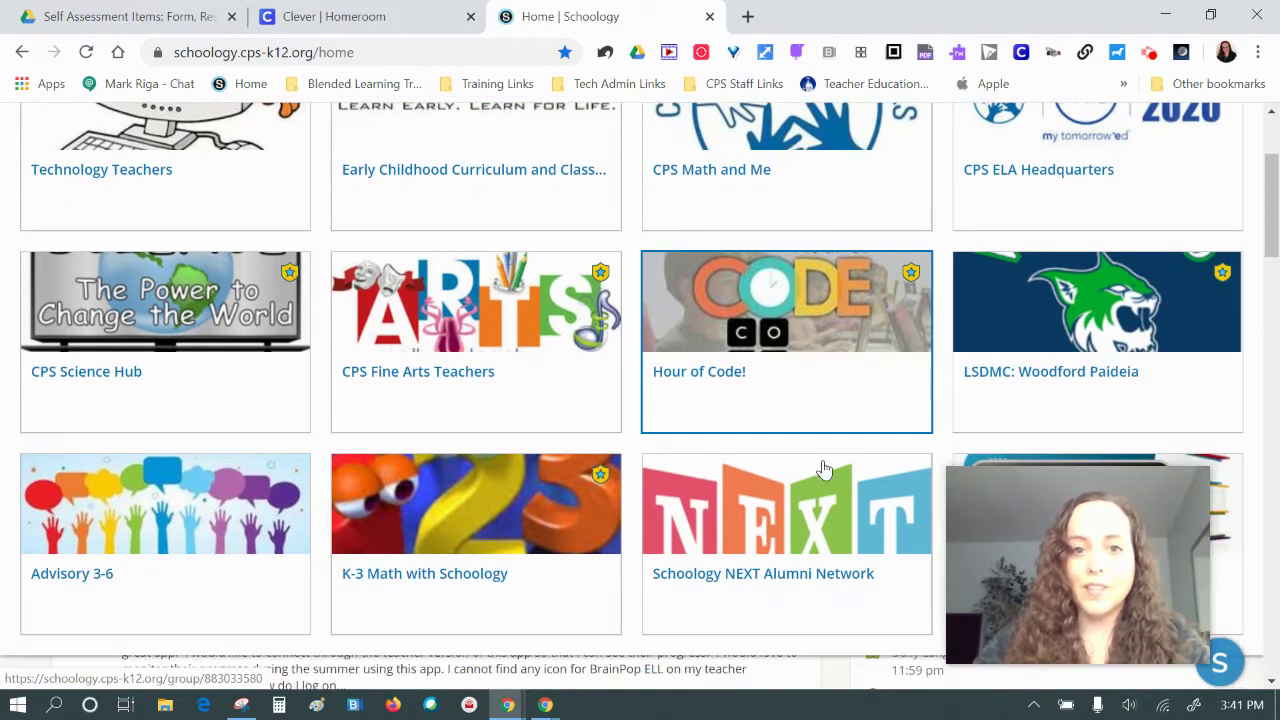
scroll(824, 470, down, 1)
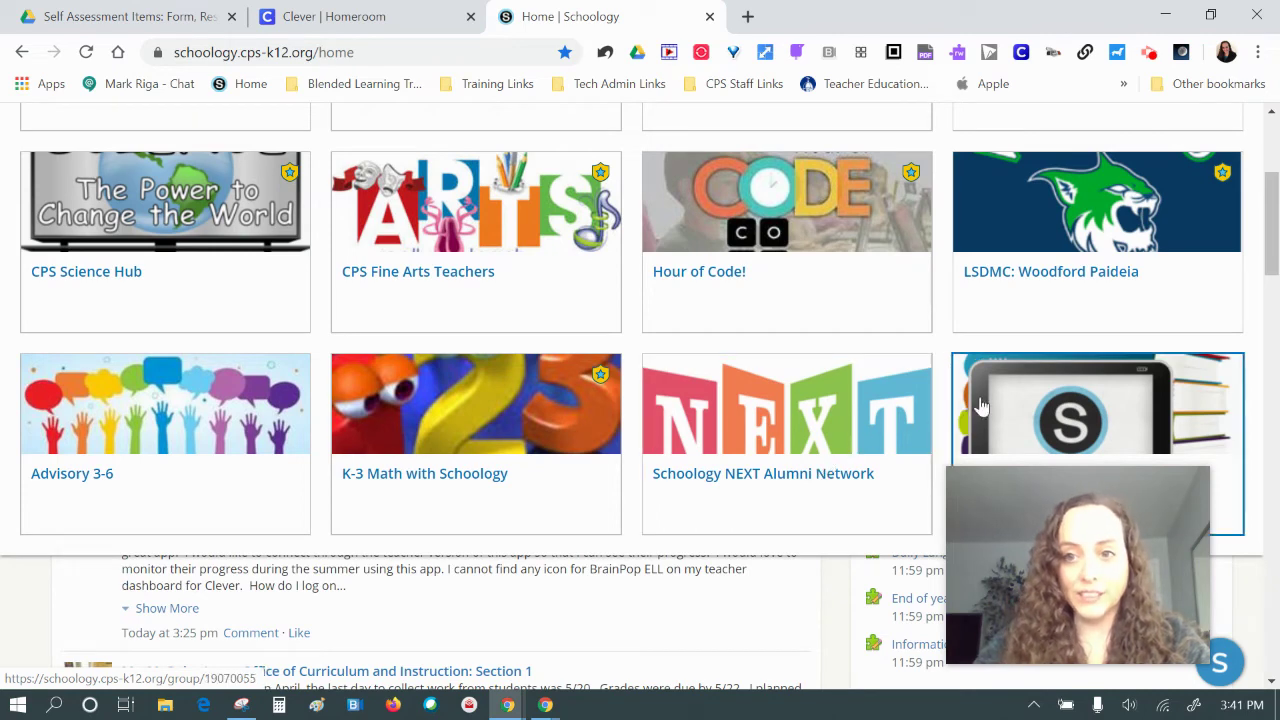
scroll(997, 402, up, 3)
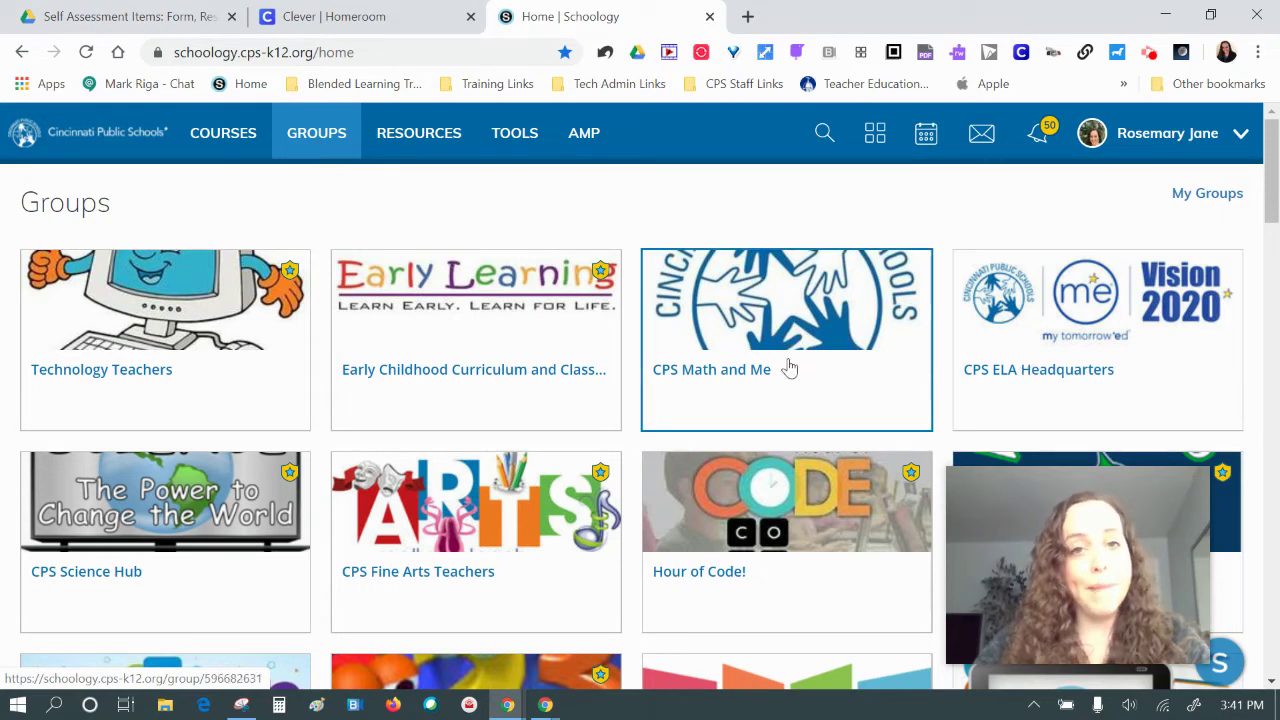
click(331, 140)
click(331, 140)
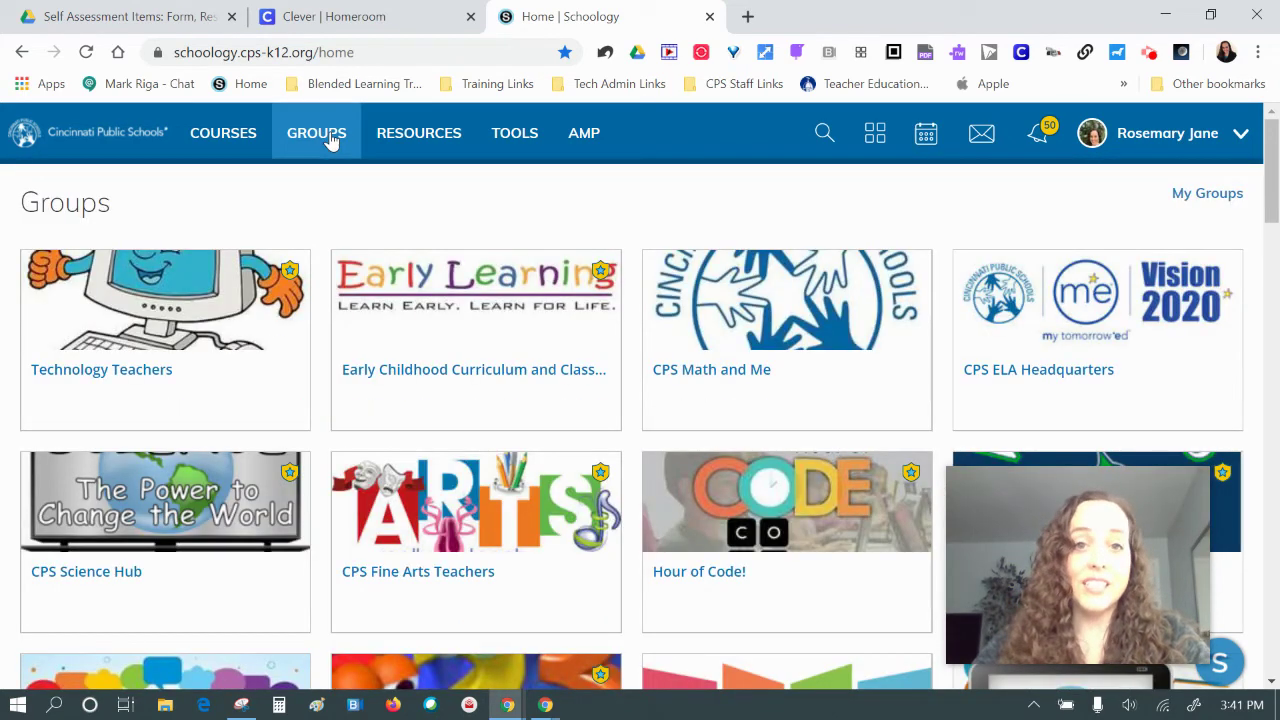
- In the CPS ELA Headquarters group's resources, open ELA 7-12 Curriculum, Pearson myPerspectives ELA Integrated Curriculum 7-12, and its Grade 7 folder
click(1125, 380)
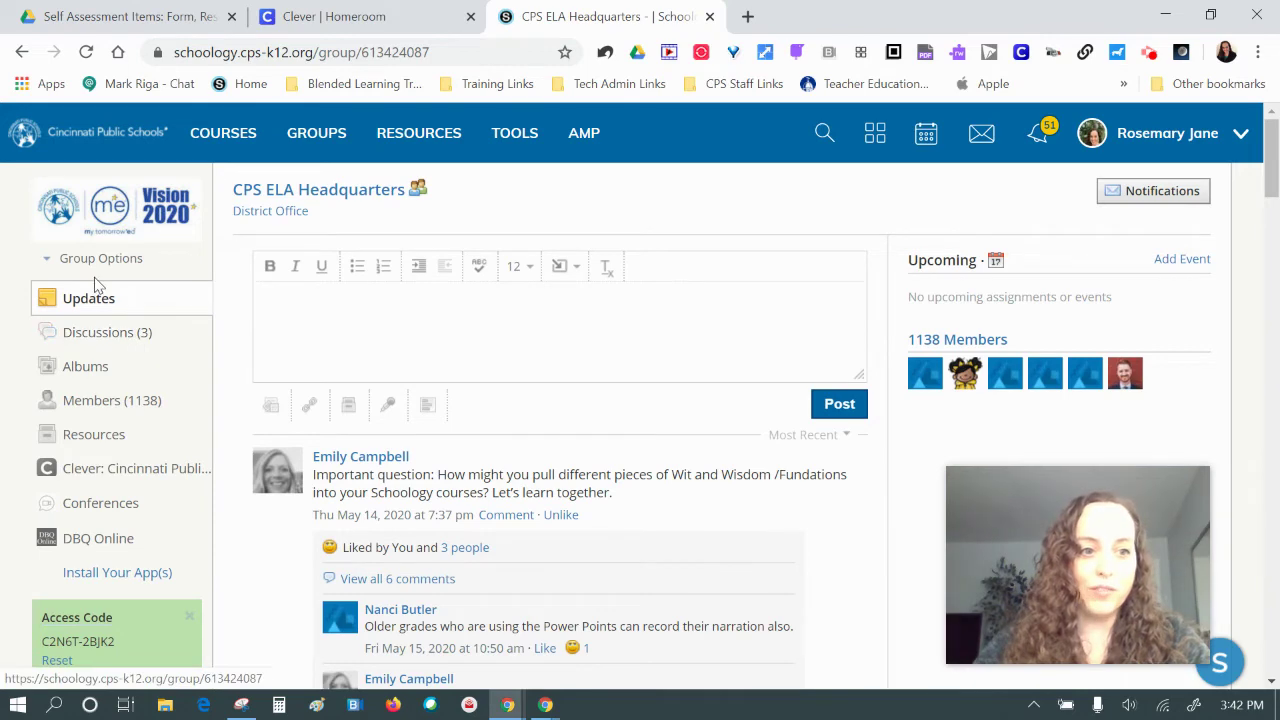
click(94, 440)
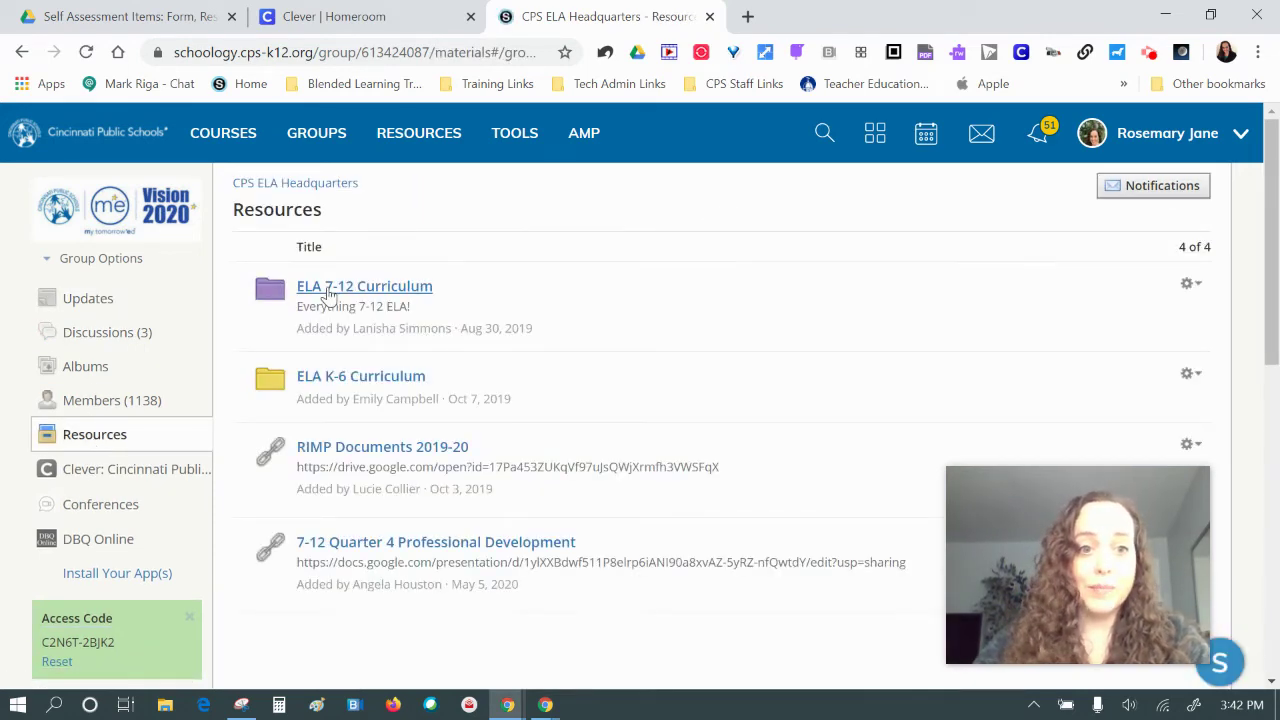
click(329, 290)
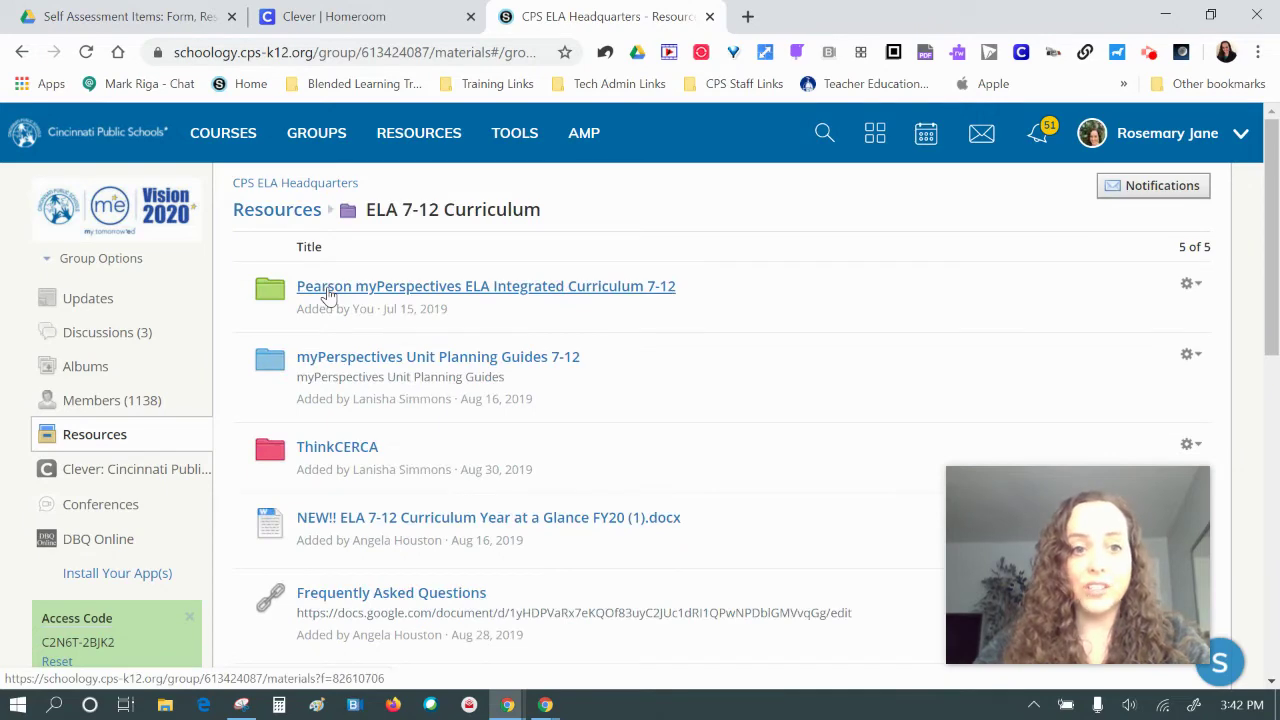
click(329, 292)
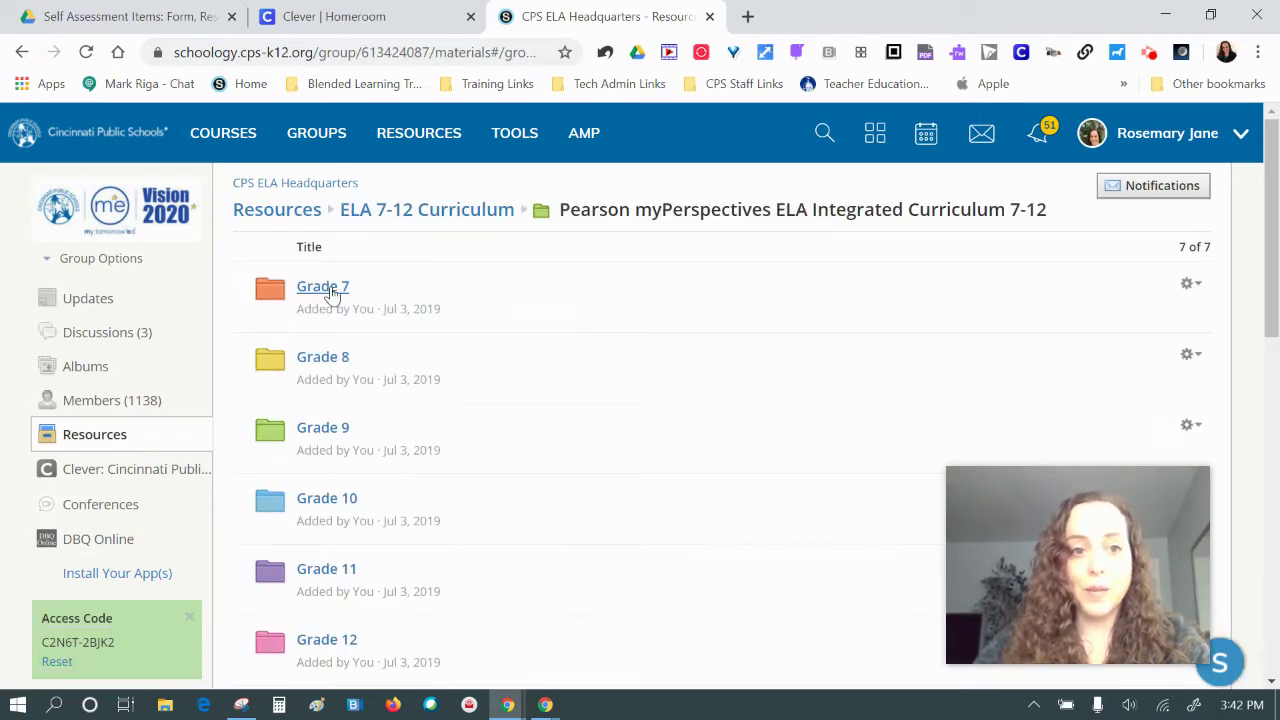
click(330, 288)
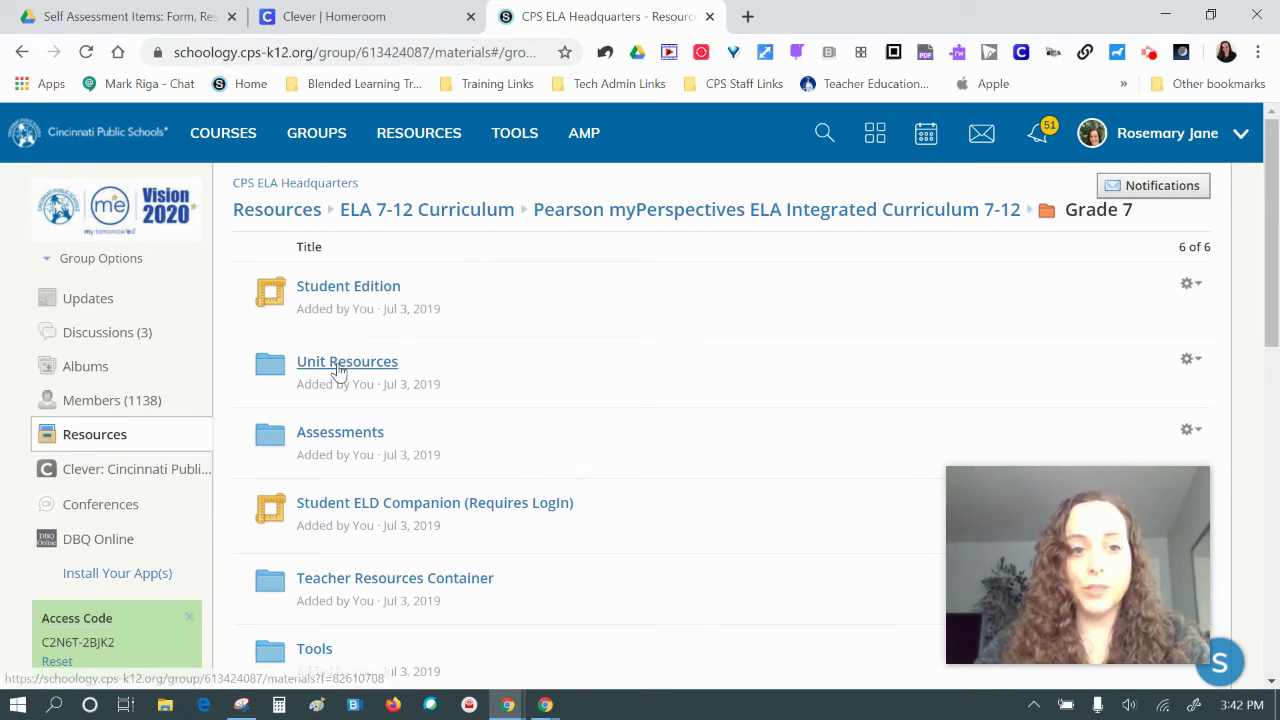
- Show the add and copy options for the Unit Resources folder and return to the group's updates
click(1190, 360)
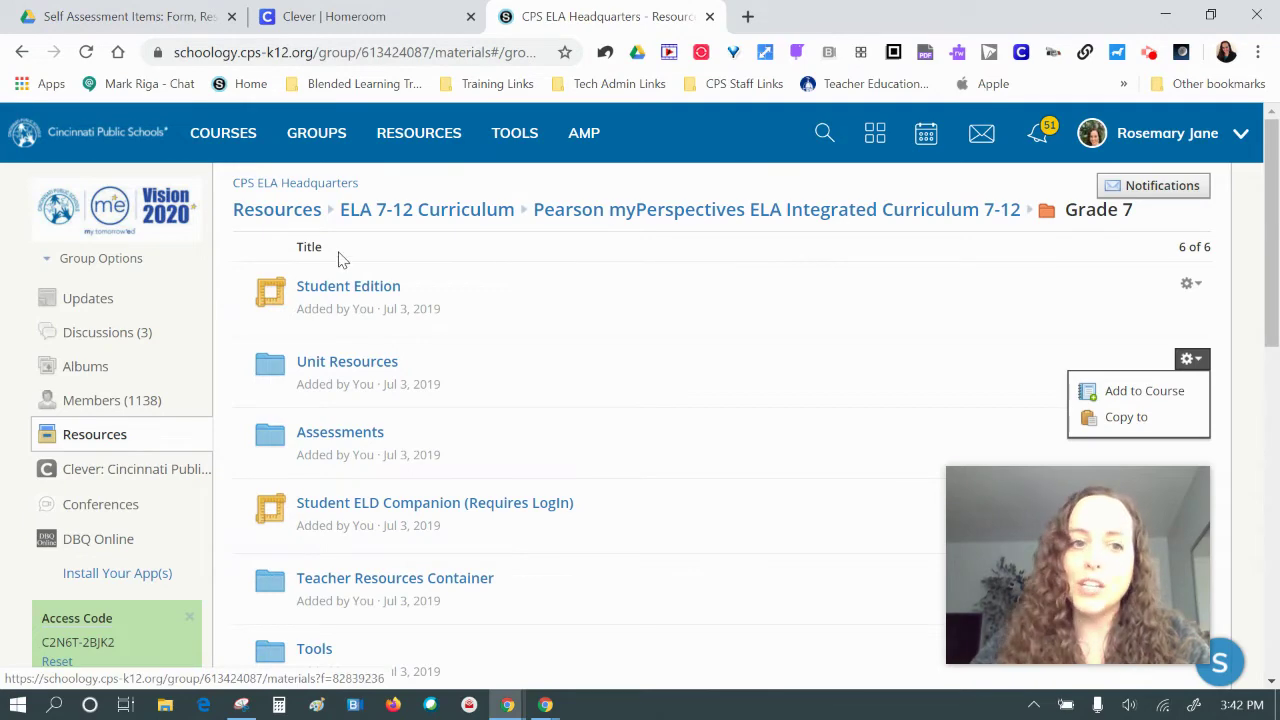
click(88, 300)
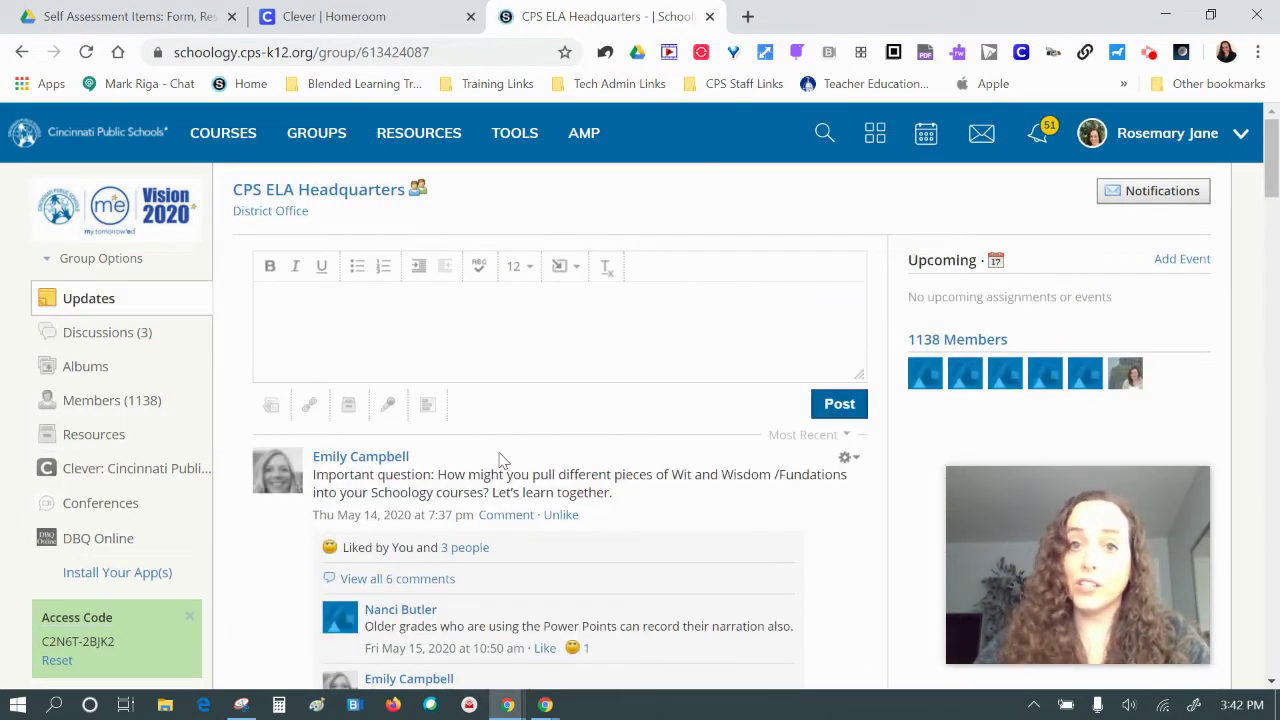
- Open the CPS Distinguished Educator Program folder in the Office of Curriculum and Instruction course, cancelling the email server sign-in
click(234, 146)
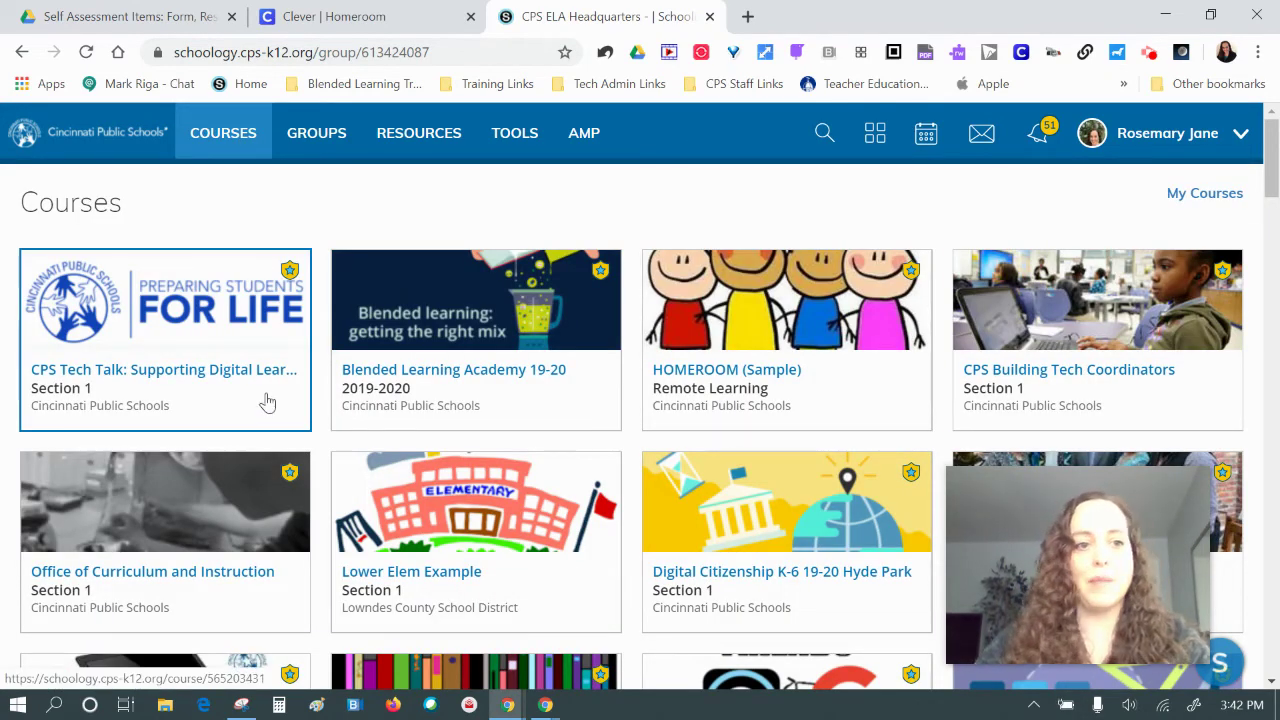
click(104, 562)
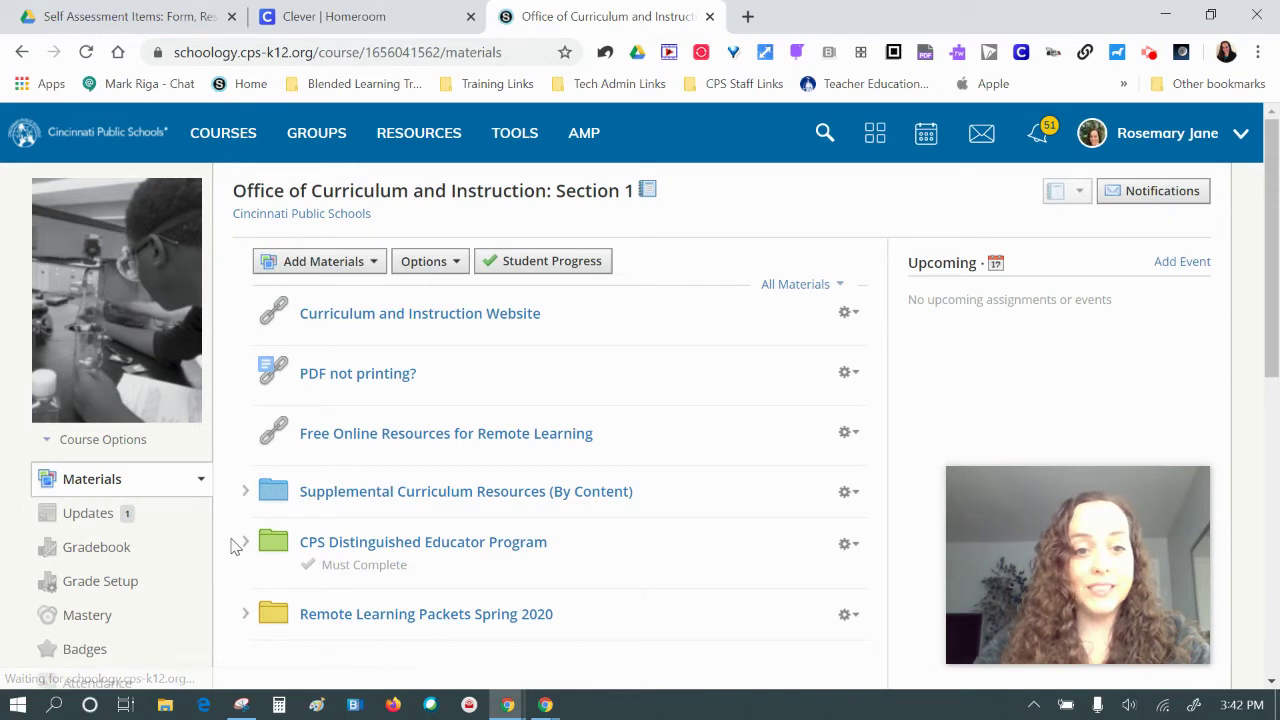
click(369, 549)
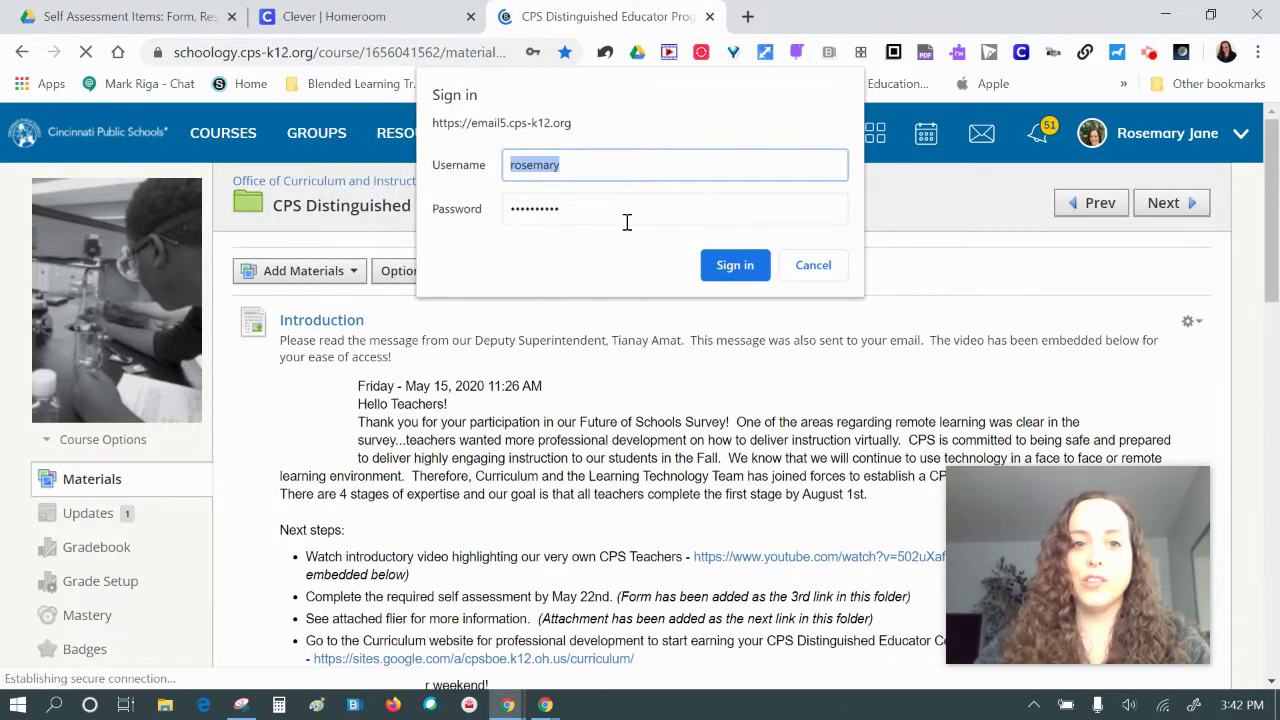
click(813, 268)
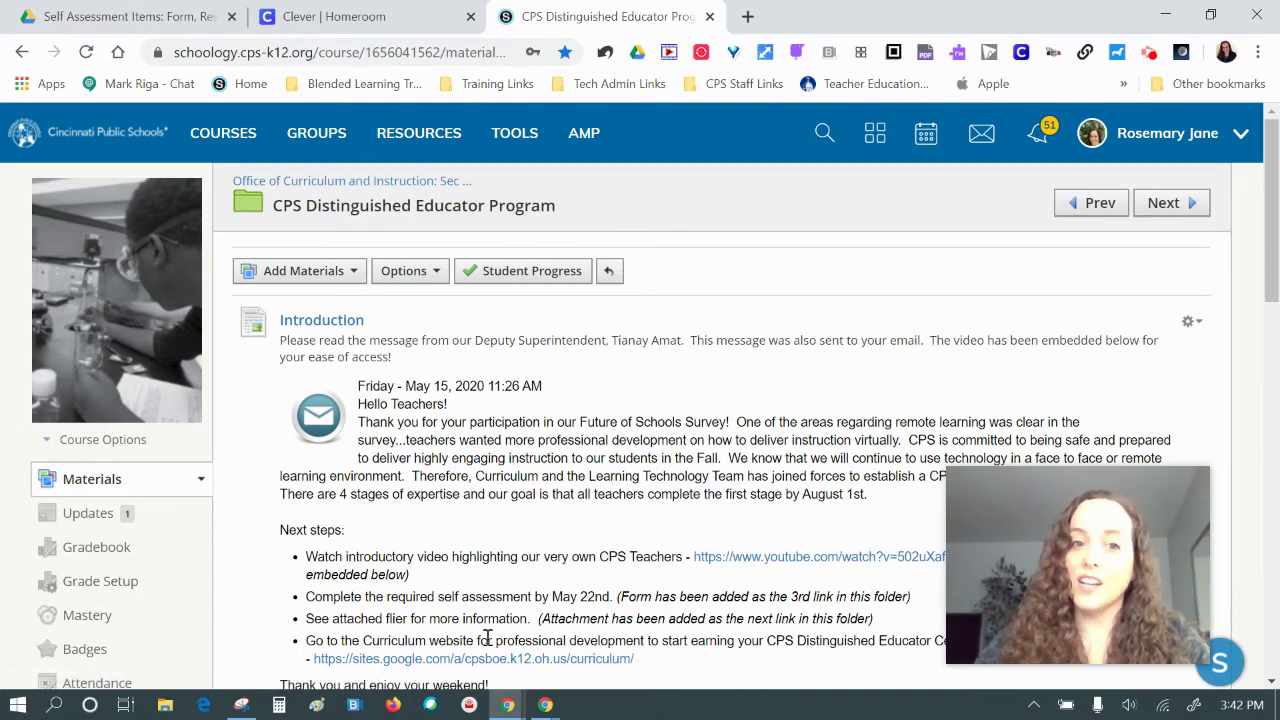
- Look through the CPS Distinguished Educator Program folder, from the introduction message and embedded video to the Stage 1 items and optional discussion board
scroll(579, 395, down, 3)
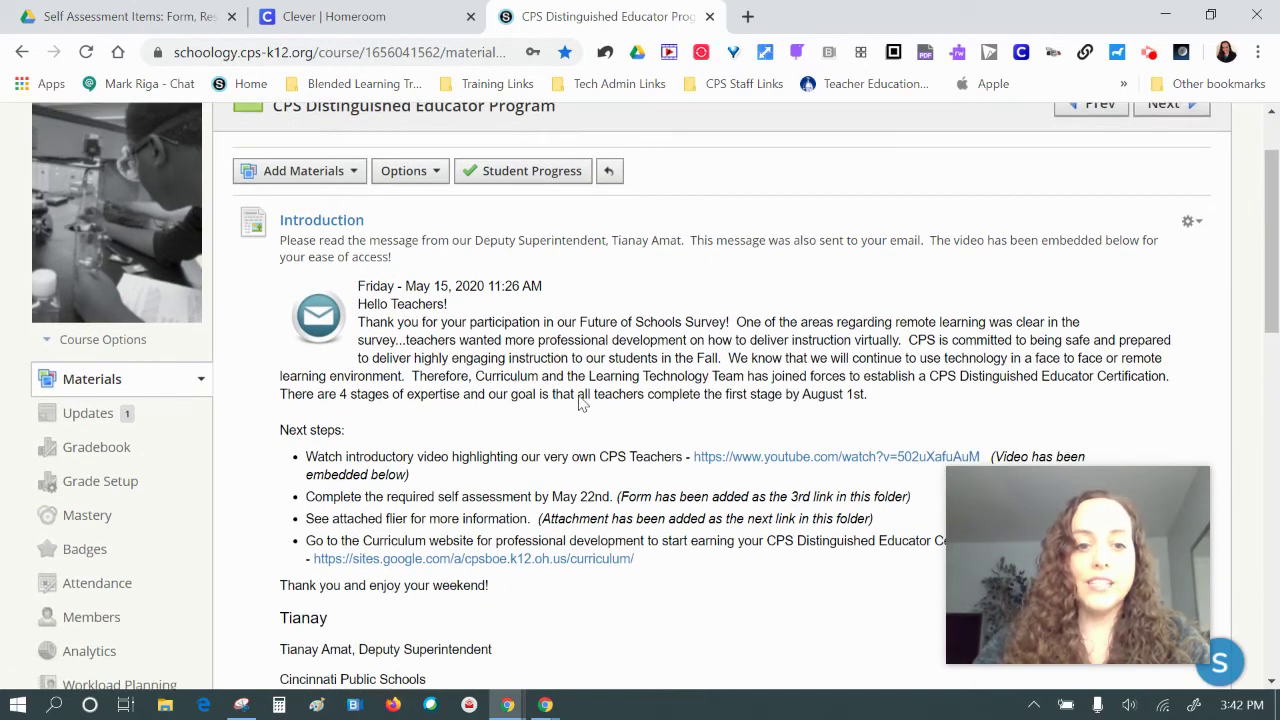
scroll(579, 395, down, 7)
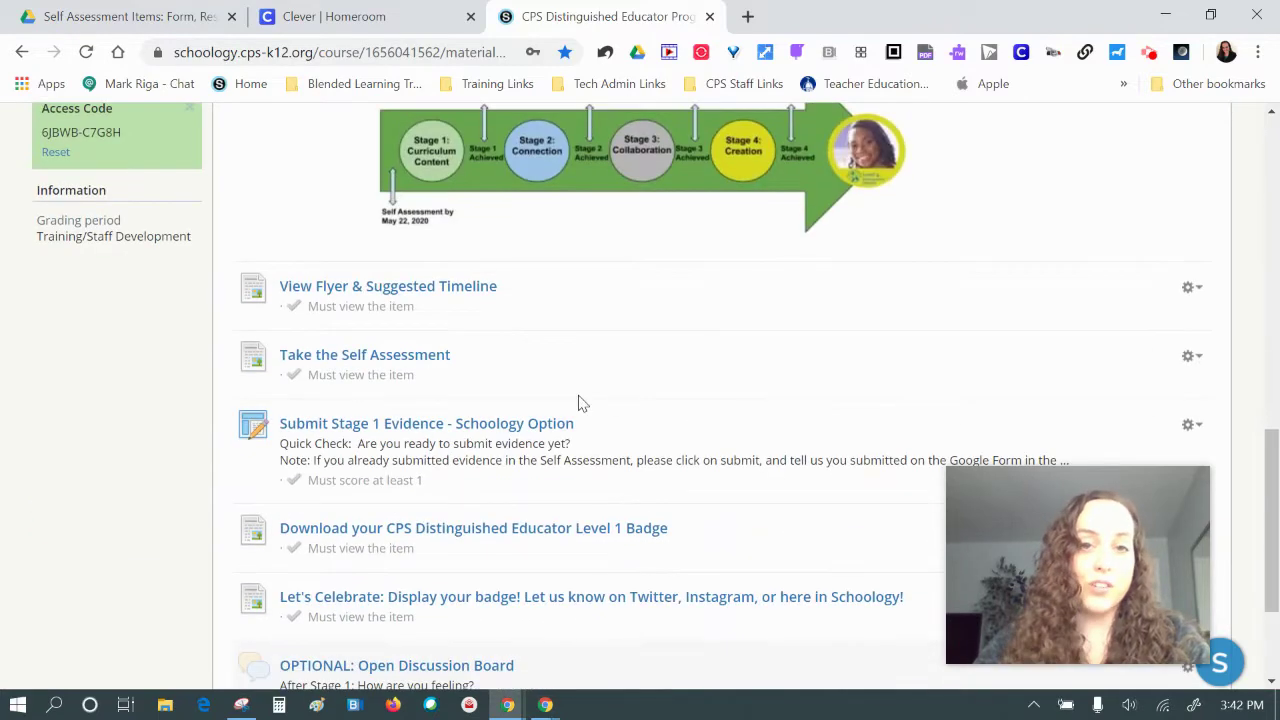
scroll(648, 364, down, 2)
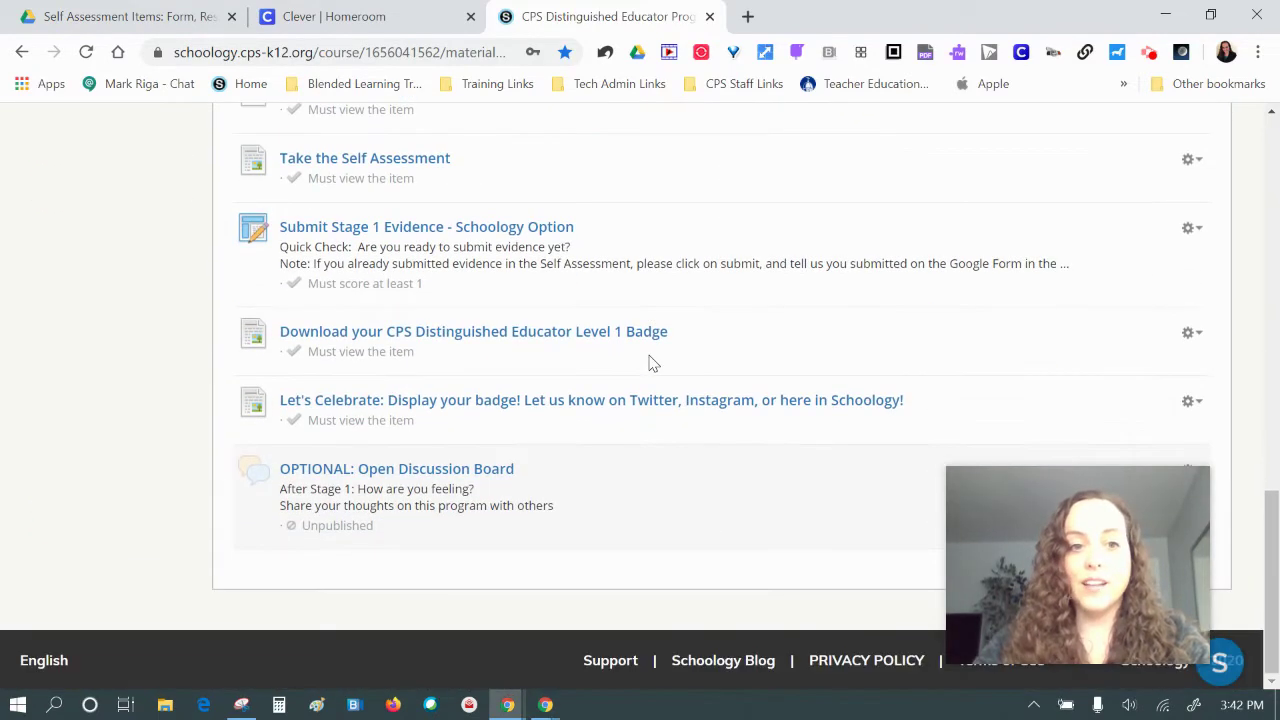
scroll(648, 364, up, 6)
scroll(650, 362, up, 2)
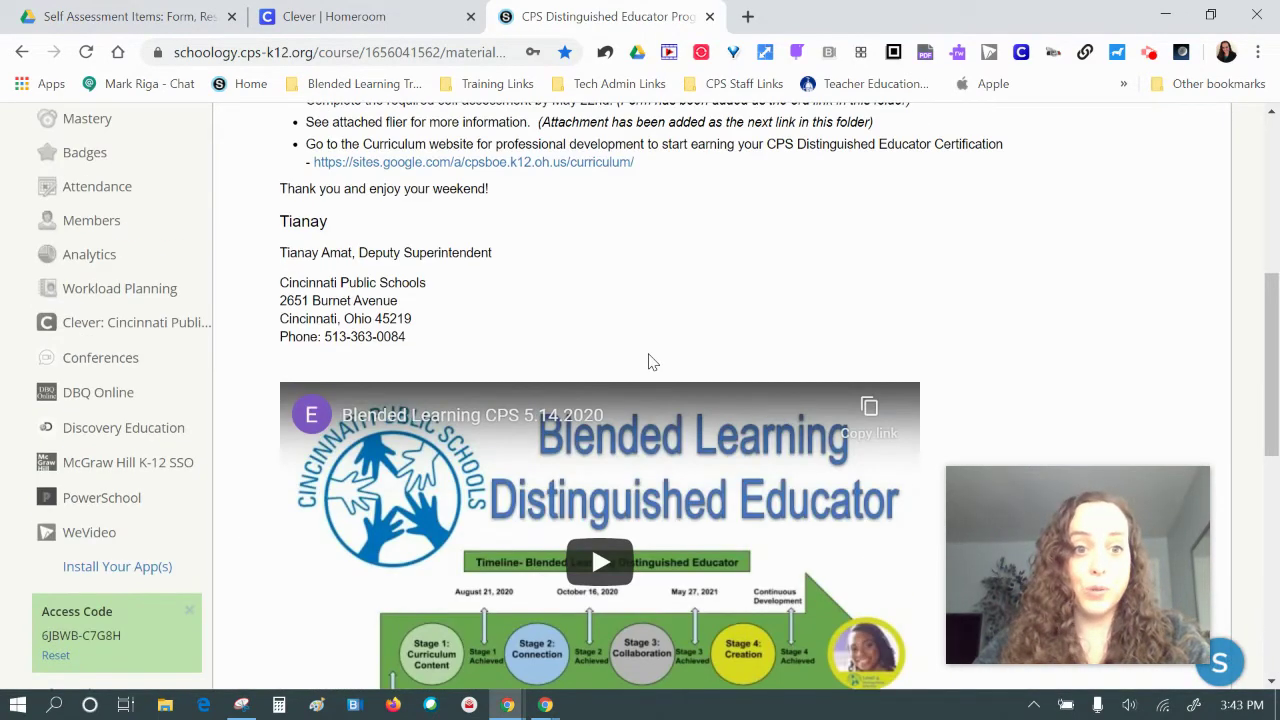
scroll(648, 360, down, 6)
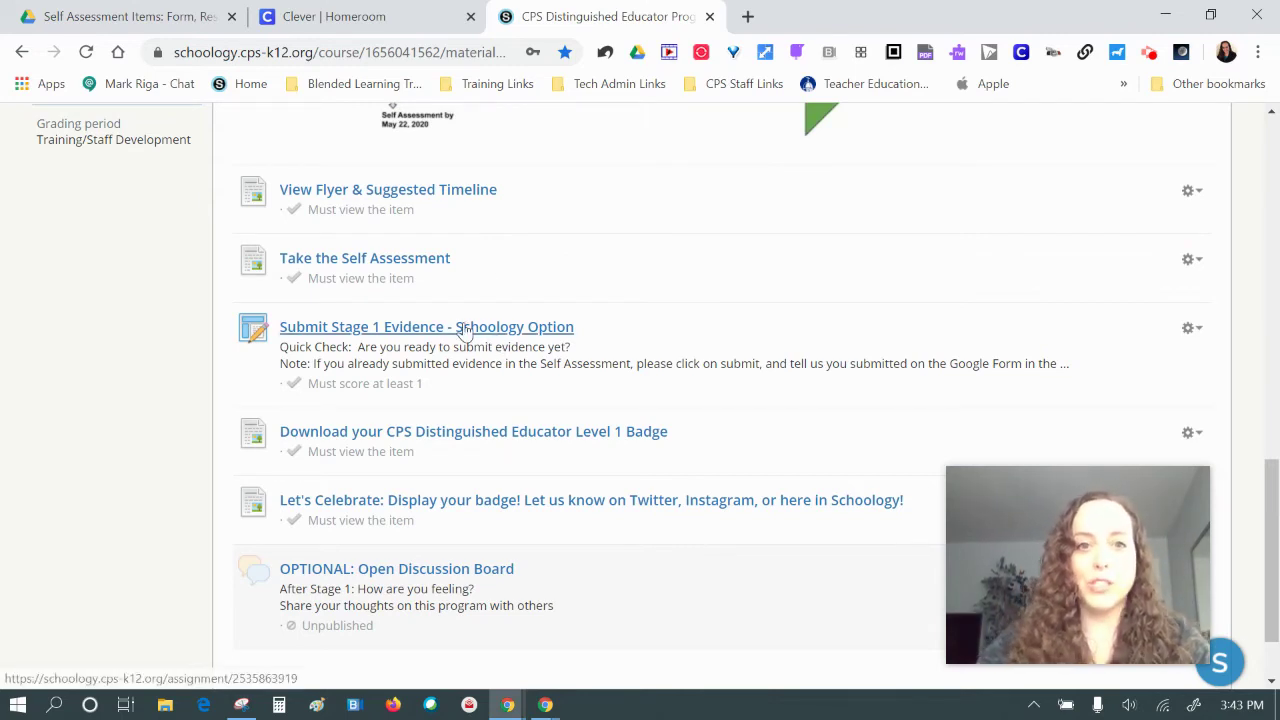
scroll(591, 245, up, 10)
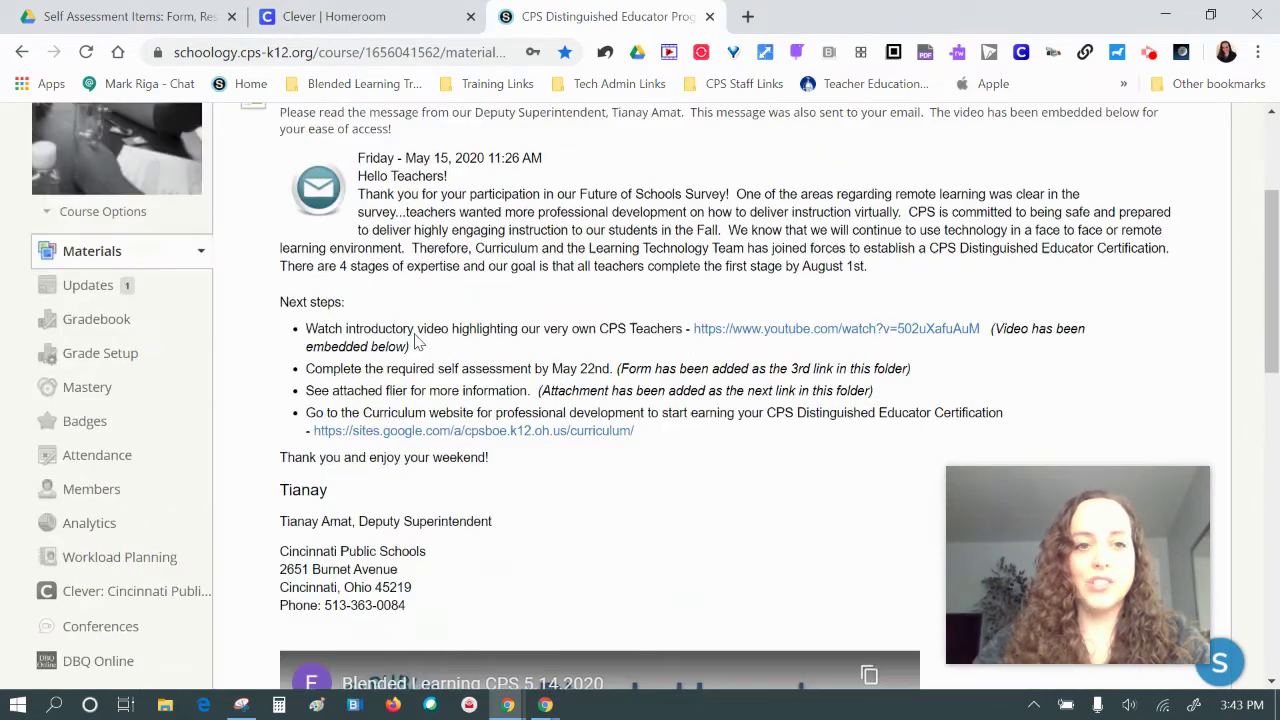
- Open the HOMEROOM (Sample) Remote Learning course from the course list and show the types of materials that can be added
scroll(418, 343, up, 3)
click(228, 147)
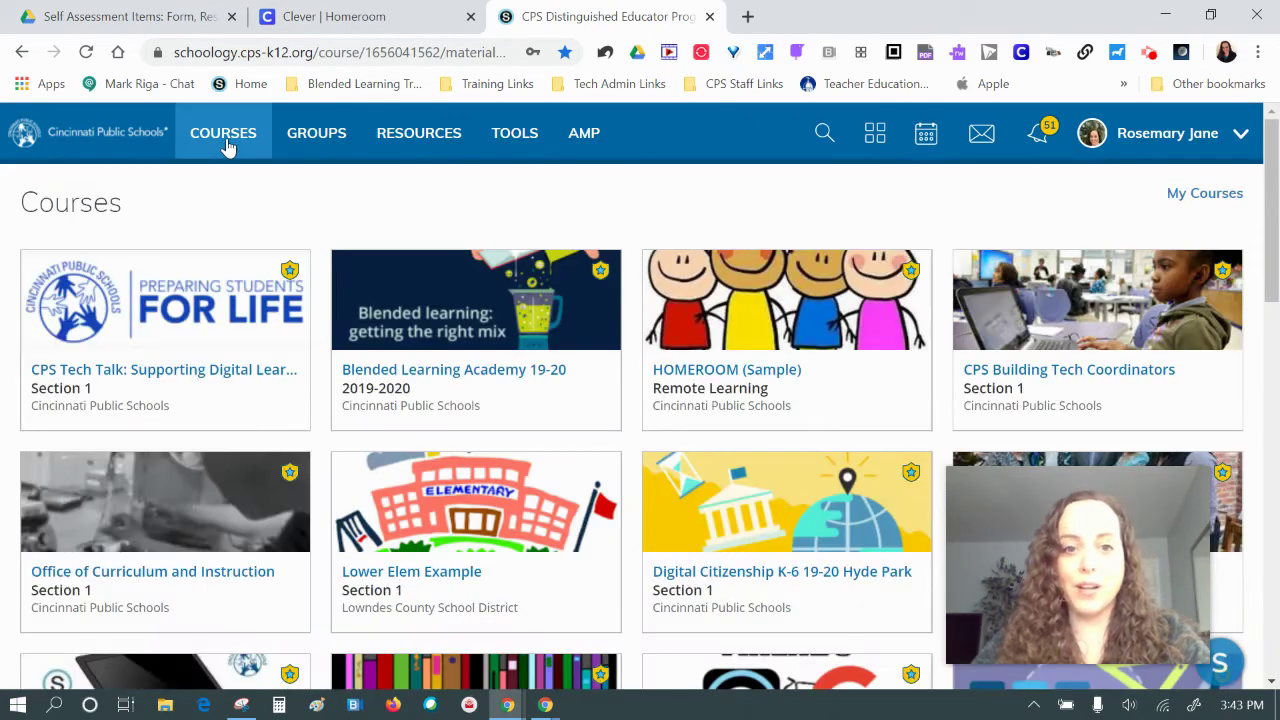
click(843, 357)
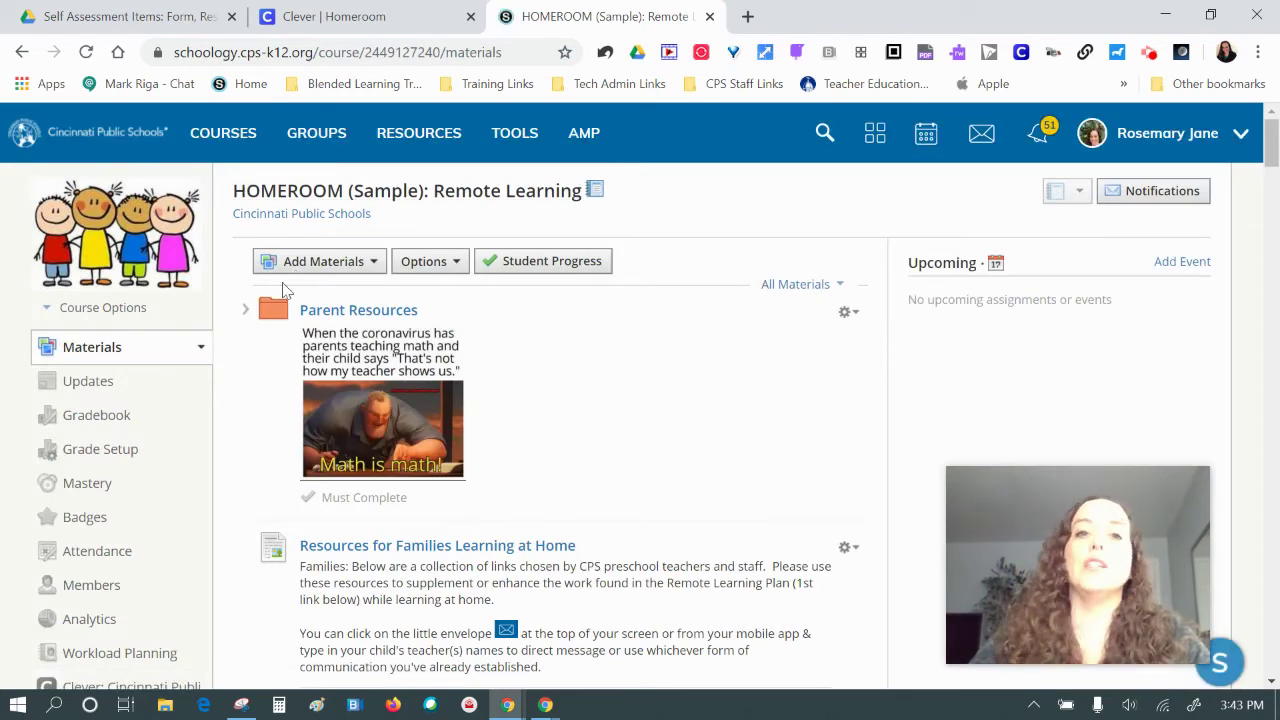
mouse_move(68, 289)
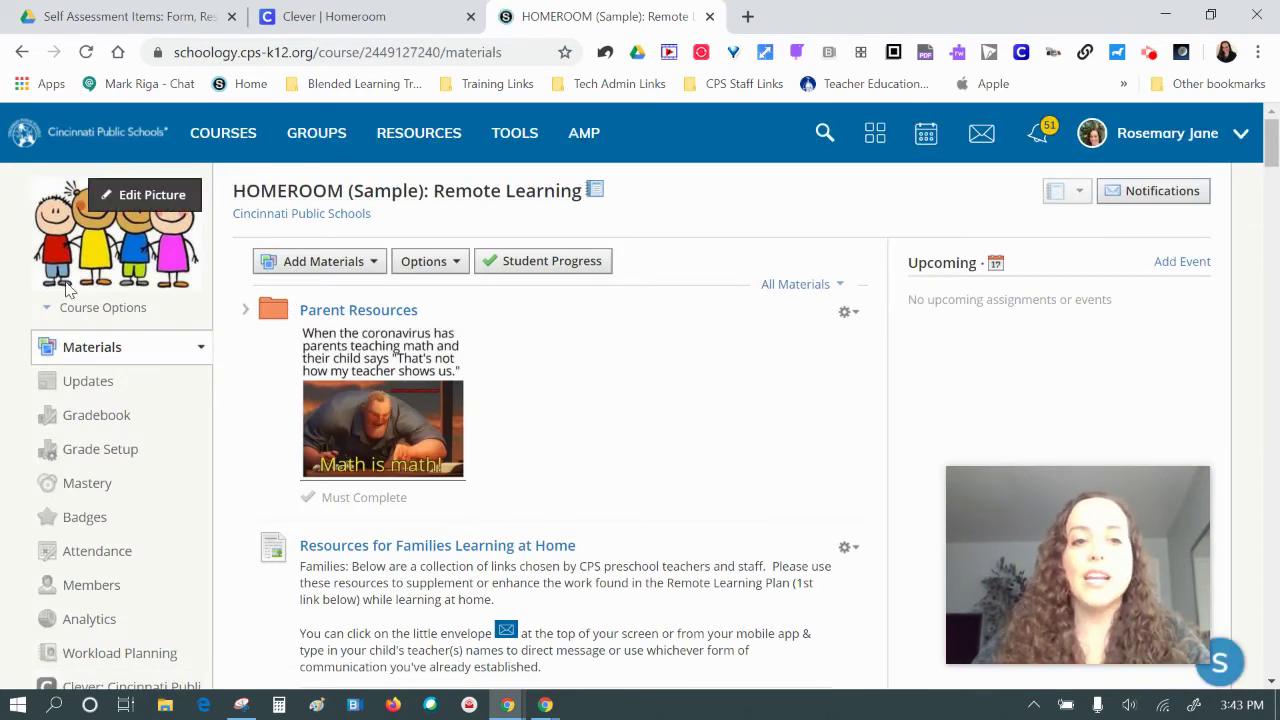
click(240, 134)
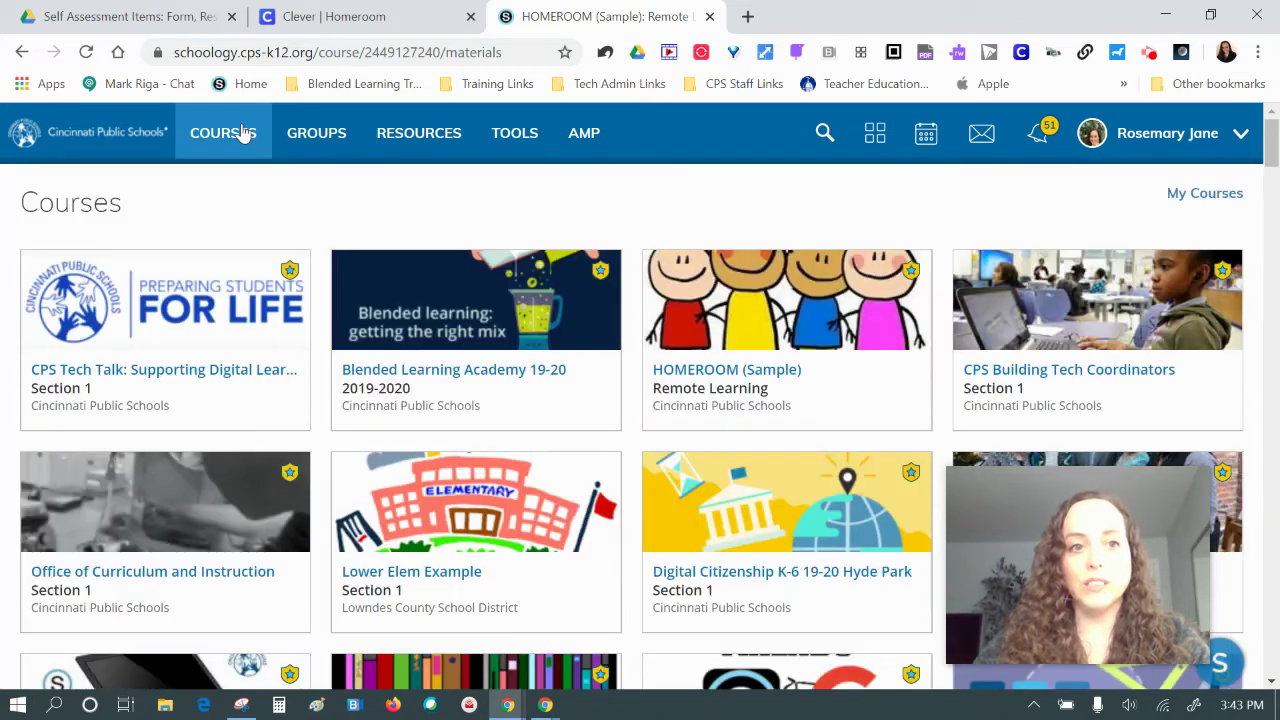
click(243, 135)
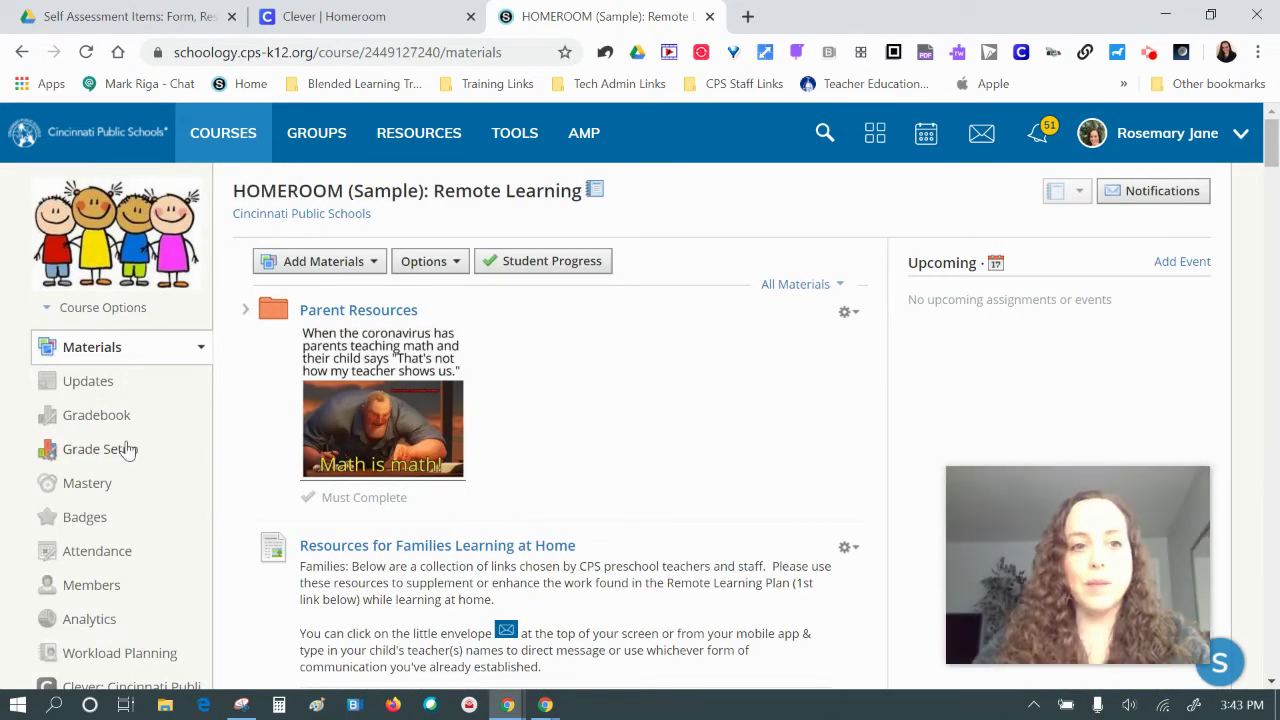
click(322, 262)
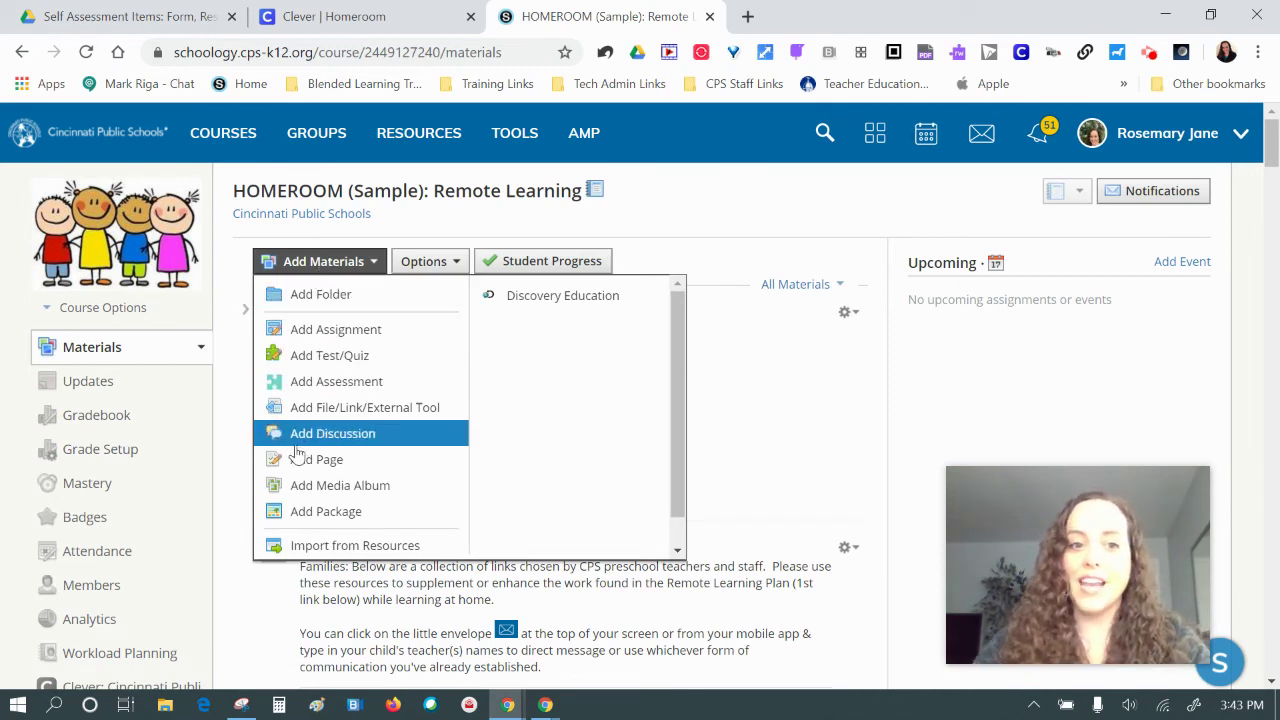
- Open the homeroom course's Updates page, and switch to the CPS Stage 1 self-assessment "I Can" Indicators PDF in Google Drive
click(62, 384)
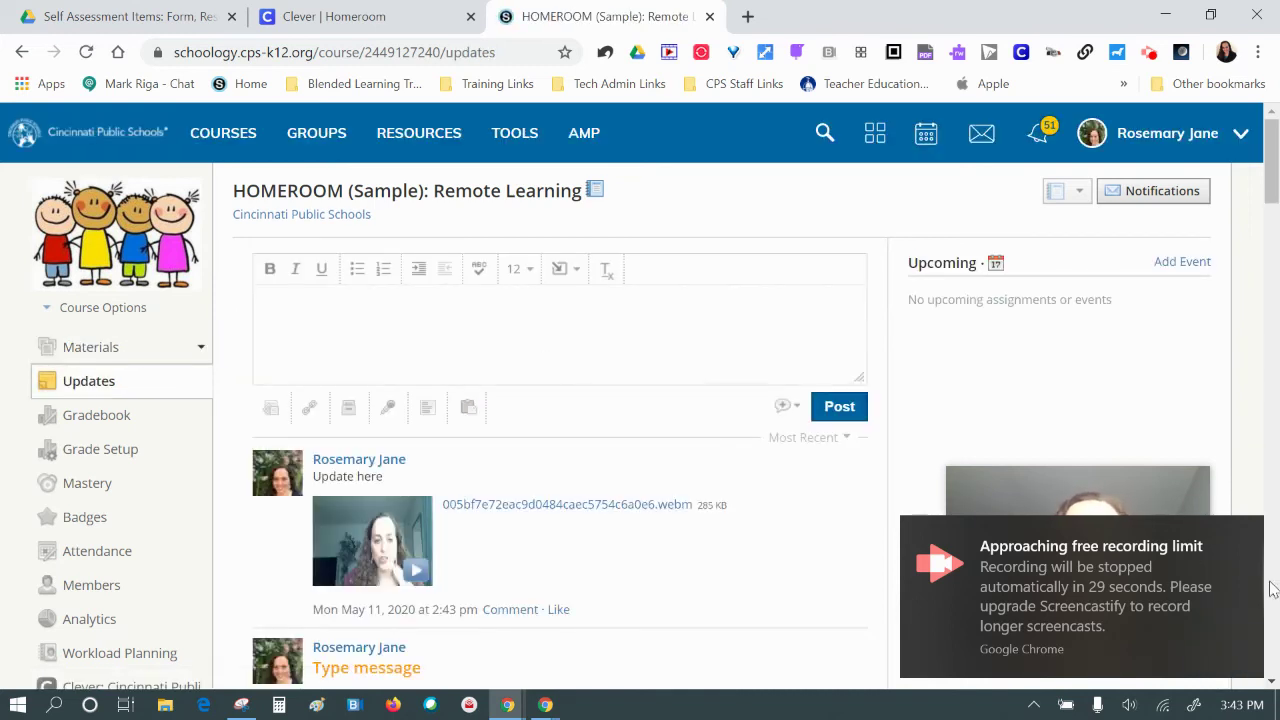
click(1240, 530)
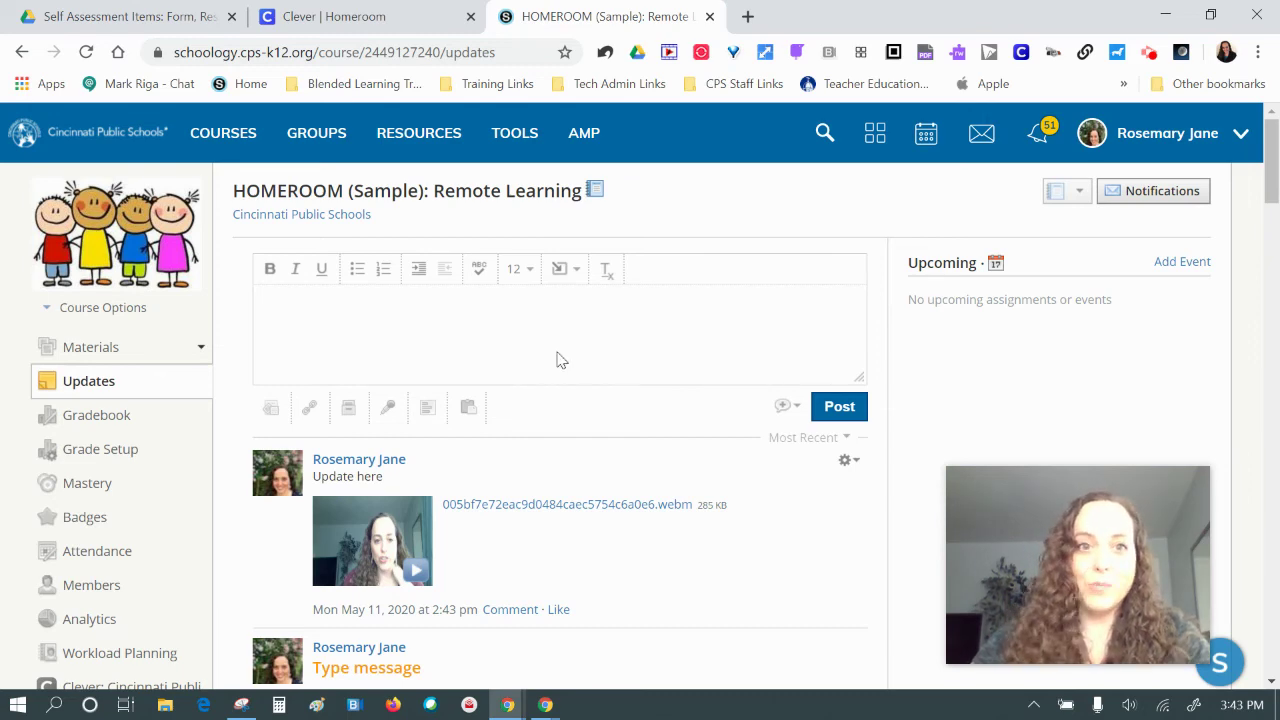
click(165, 12)
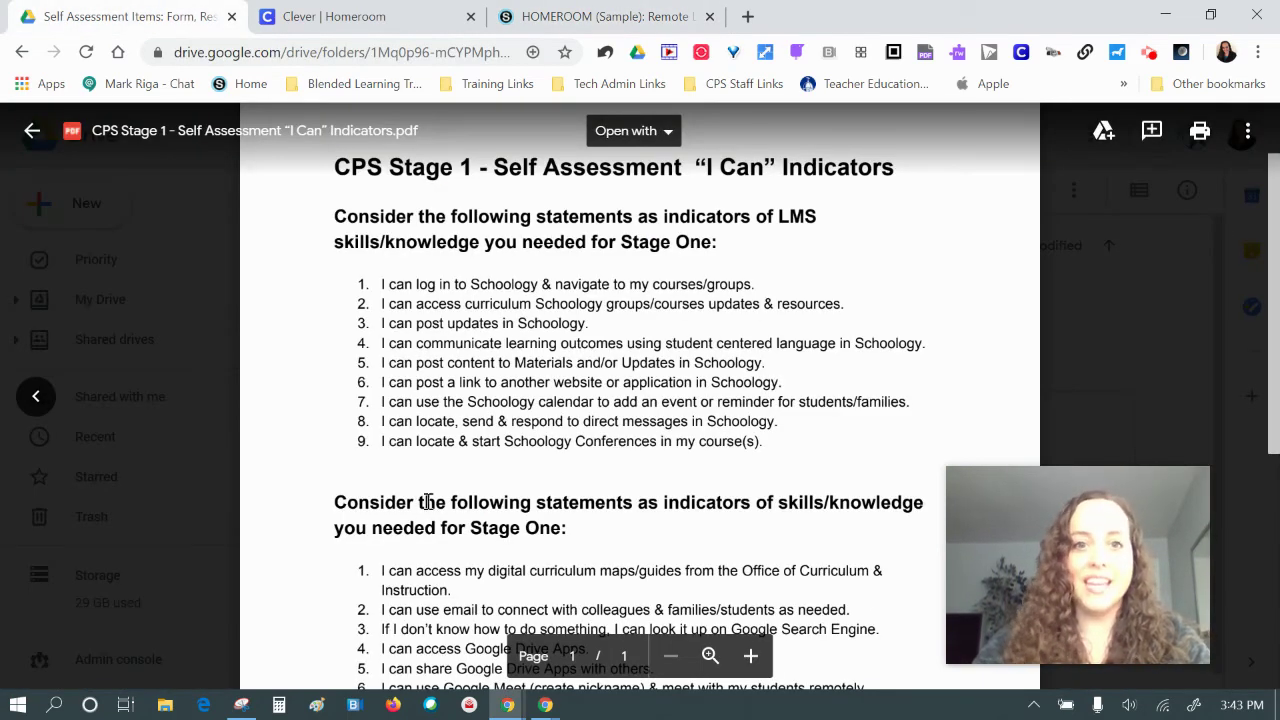